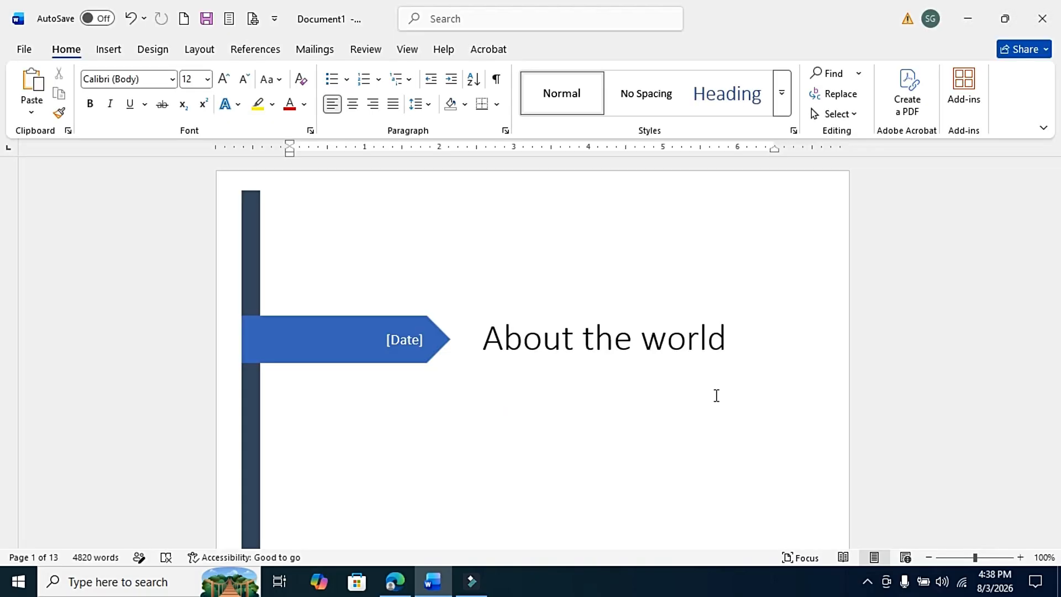
# Create a new blank document and fill it with sample text using =rand(100).
pyautogui.hotkey('ctrl', 'n')
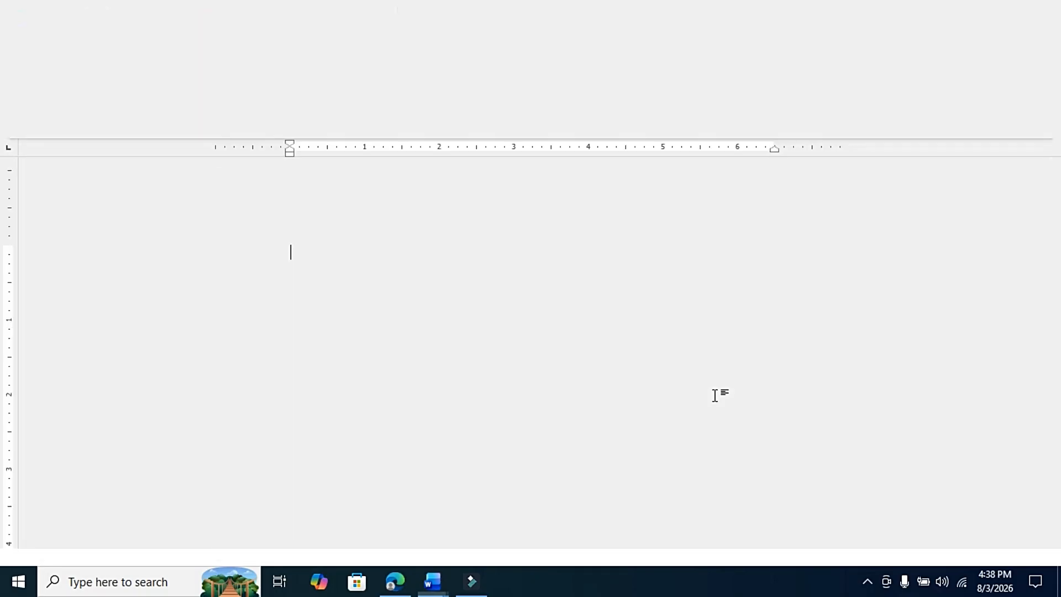
pyautogui.write('=')
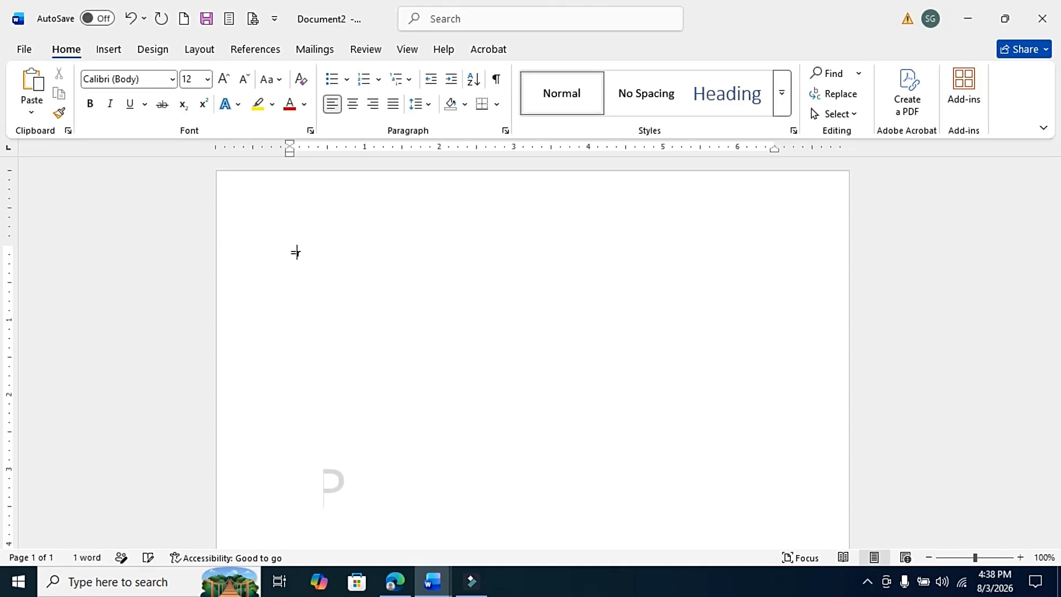
pyautogui.write('rand')
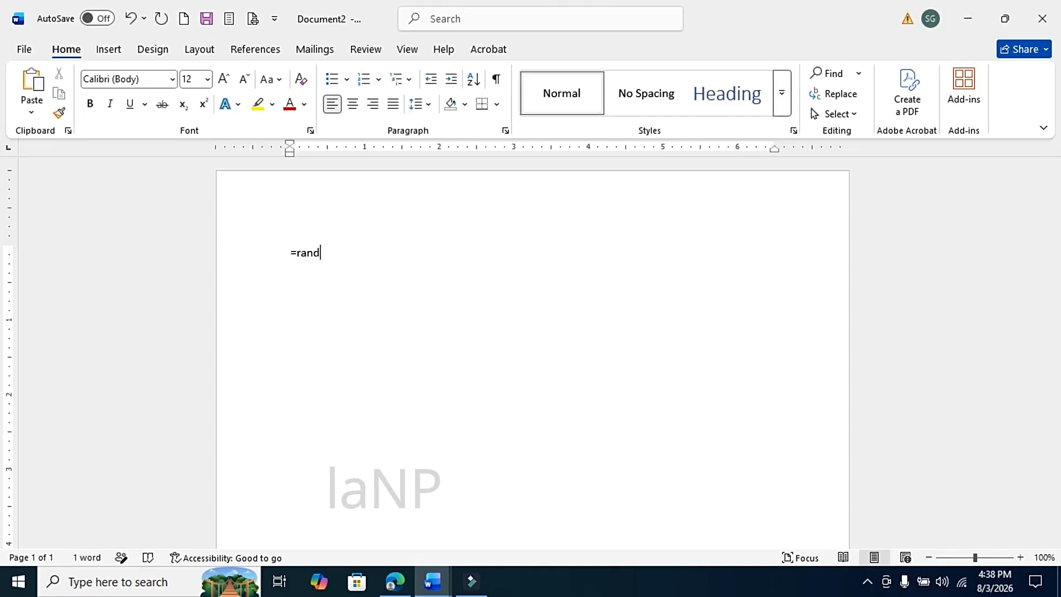
pyautogui.write('(100)')
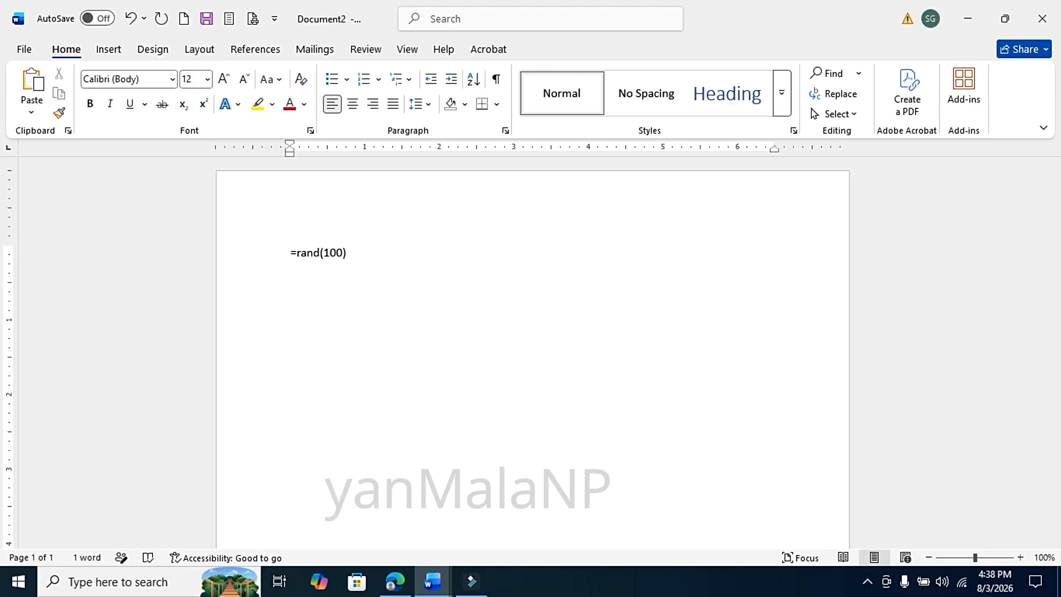
pyautogui.press('Return')
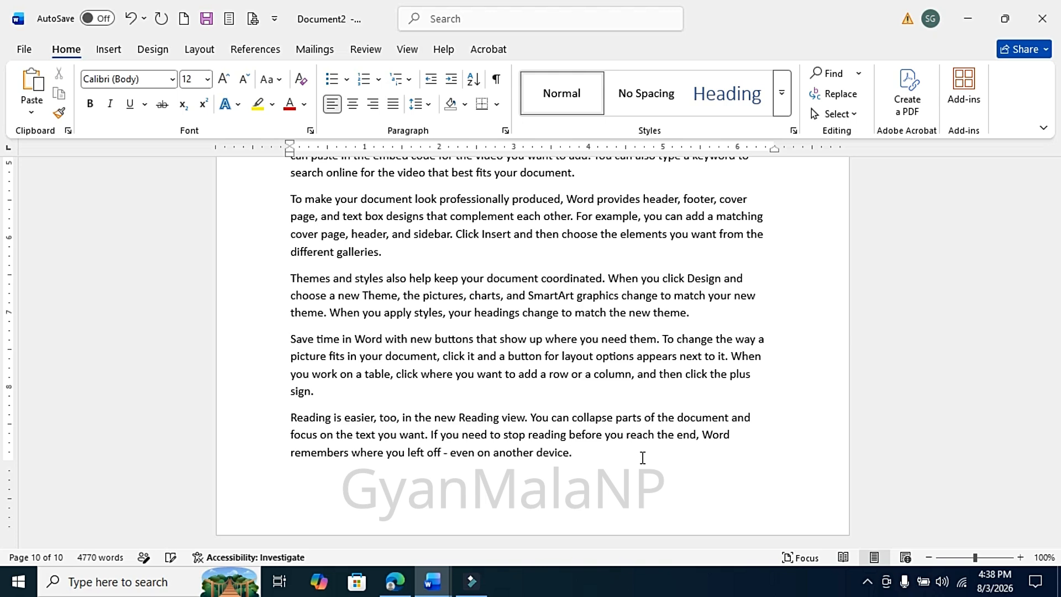
# Add a "1 Nepal" line at the start of the document and apply the Heading 1 style to it.
pyautogui.hotkey('ctrl', 'Home')
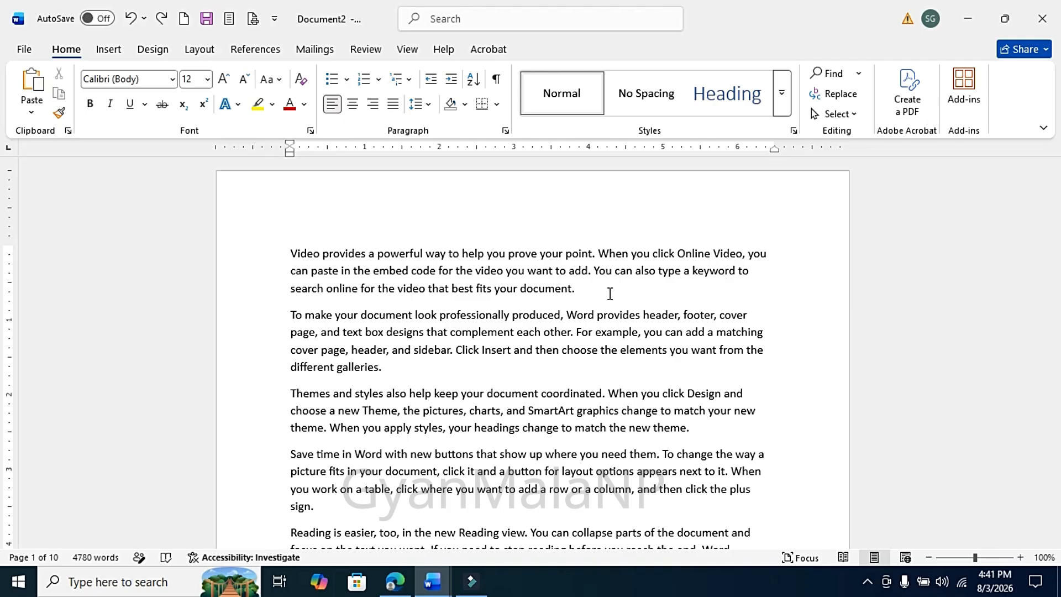
pyautogui.press('Return')
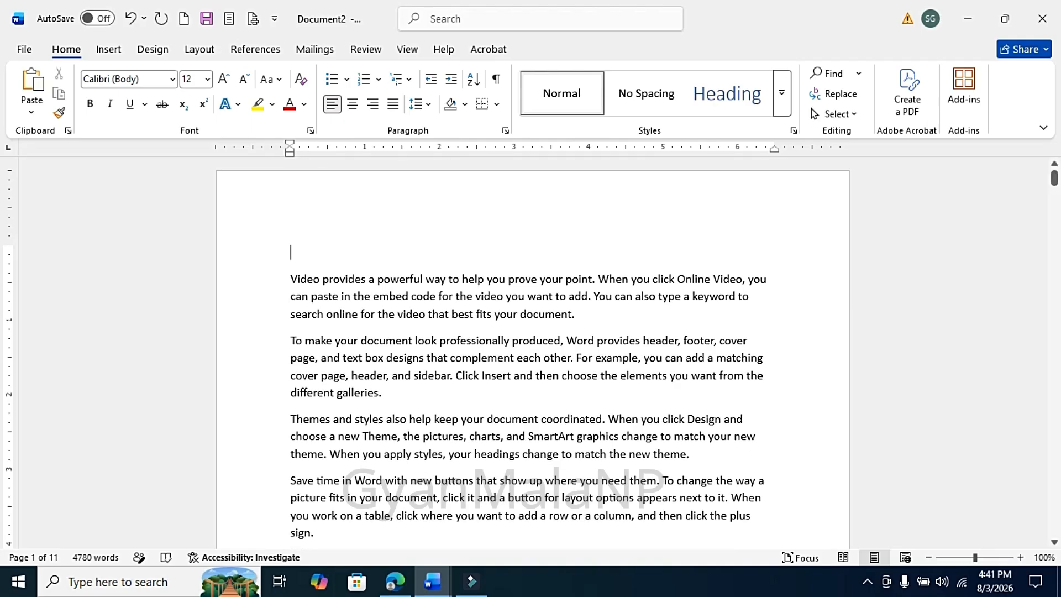
pyautogui.write('1 Nepal')
pyautogui.moveTo(346, 256); pyautogui.dragTo(268, 258)
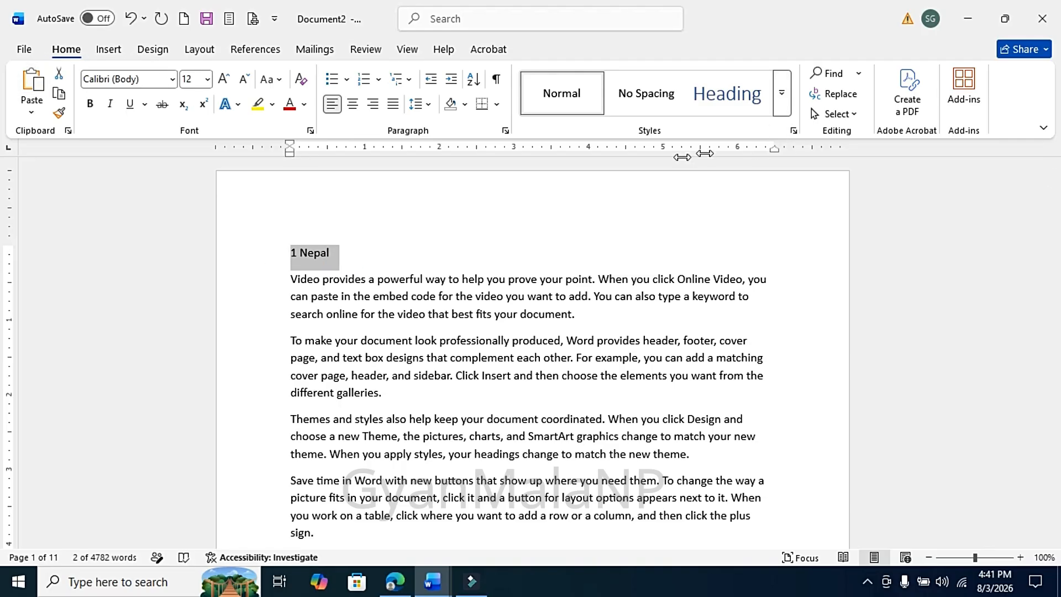
pyautogui.click(784, 99)
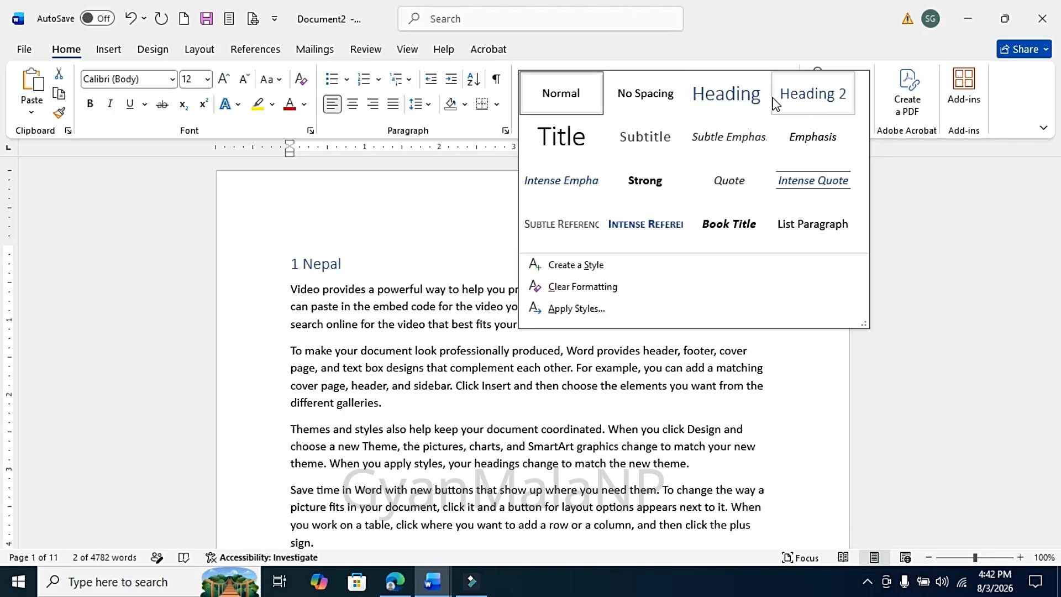
pyautogui.click(728, 101)
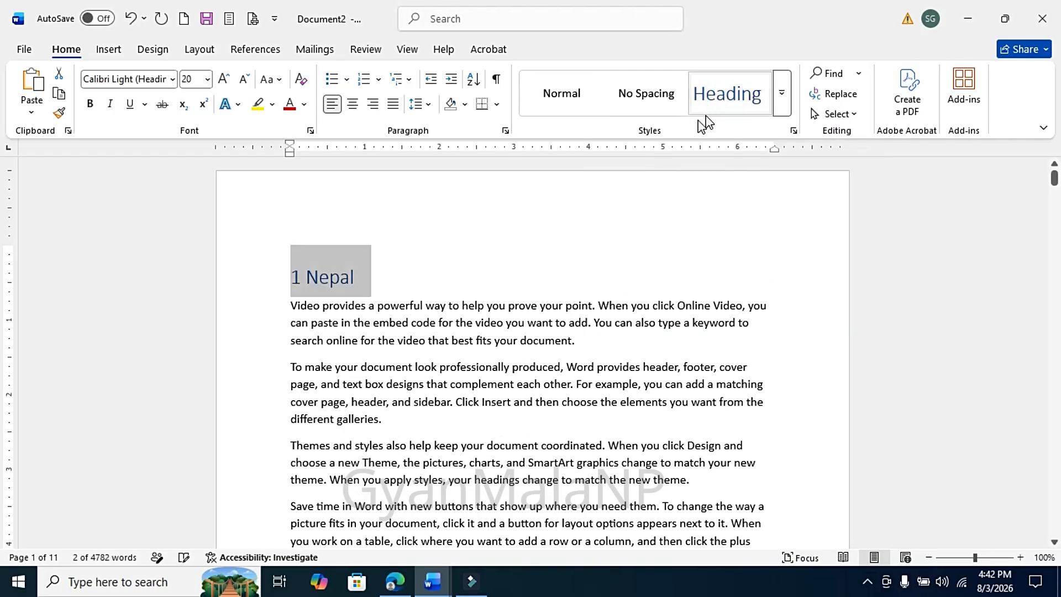
# Insert an "India" line after the second paragraph and apply the Heading 1 style to it.
pyautogui.moveTo(1055, 178); pyautogui.dragTo(1055, 284)
pyautogui.click(428, 266)
pyautogui.press('Return')
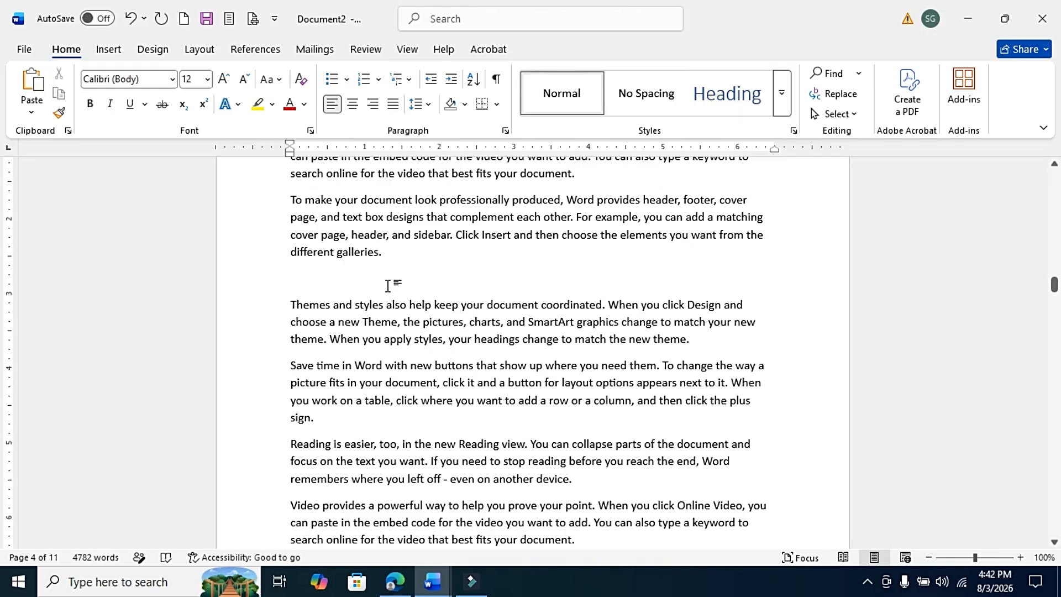
pyautogui.write('India')
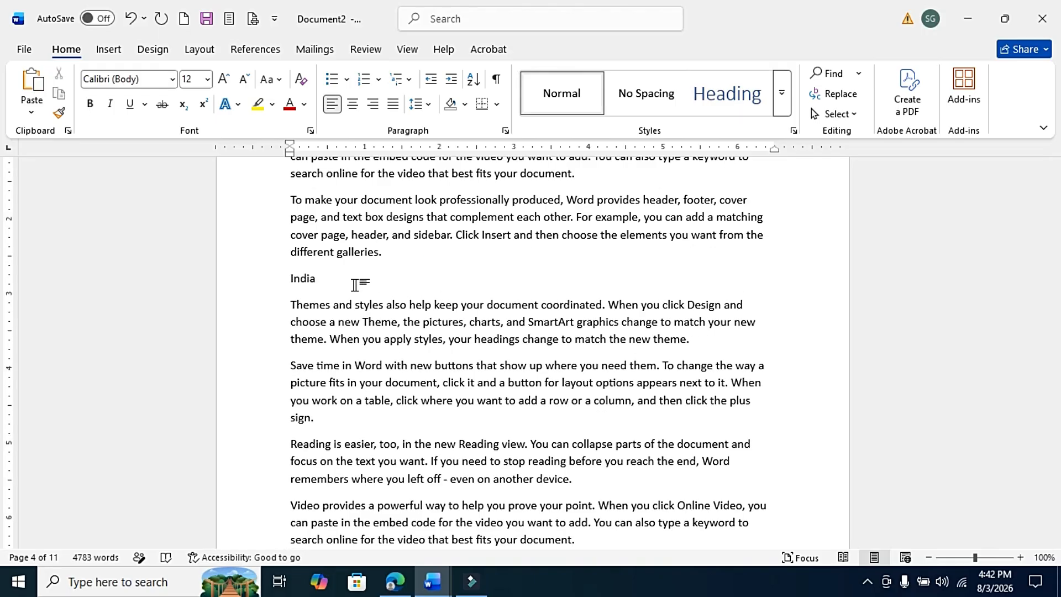
pyautogui.moveTo(329, 280); pyautogui.dragTo(289, 278)
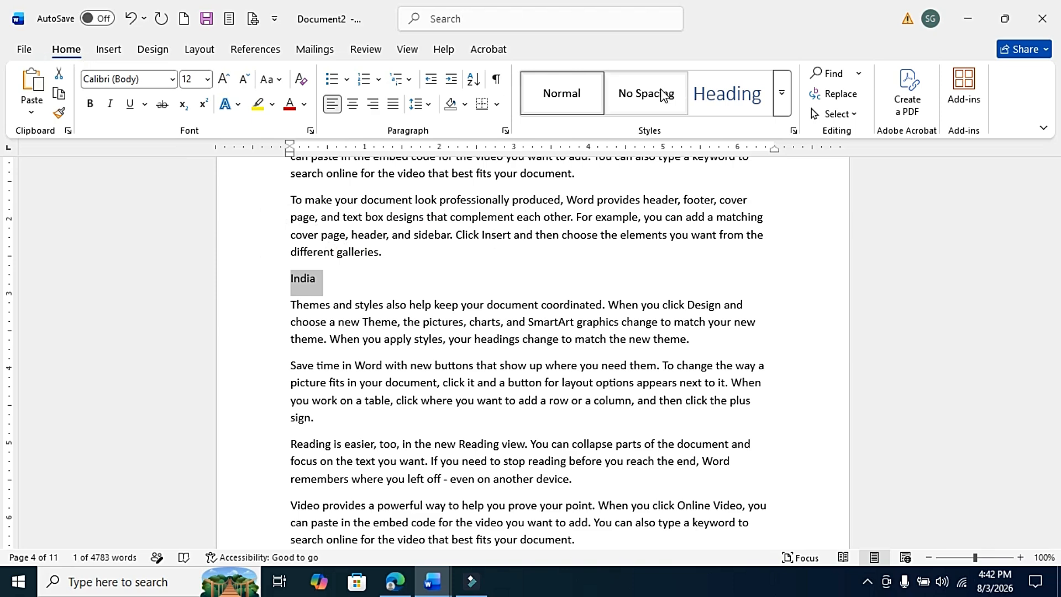
pyautogui.click(722, 103)
pyautogui.click(722, 105)
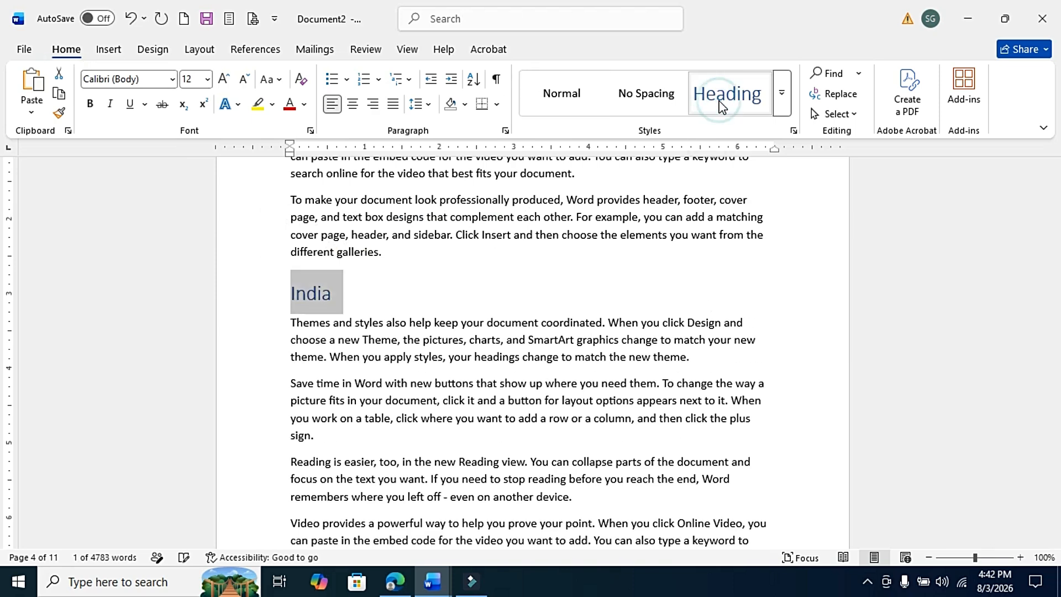
# Insert a "3 China" line further down the document and apply the Heading 1 style to it.
pyautogui.moveTo(1054, 309); pyautogui.dragTo(1046, 363)
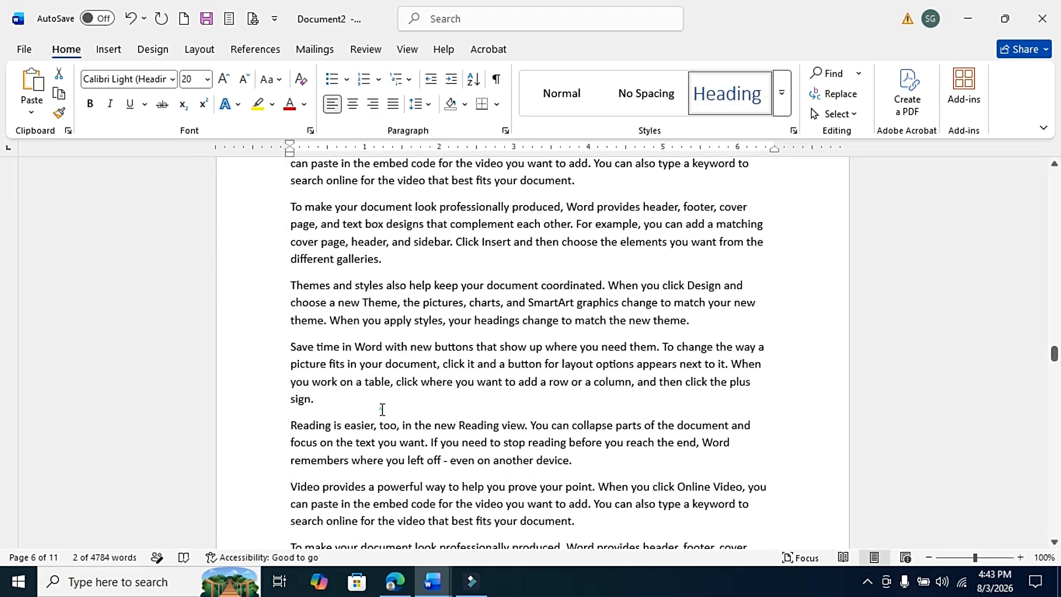
pyautogui.click(381, 409)
pyautogui.press('Return')
pyautogui.write('3 China')
pyautogui.click(716, 99)
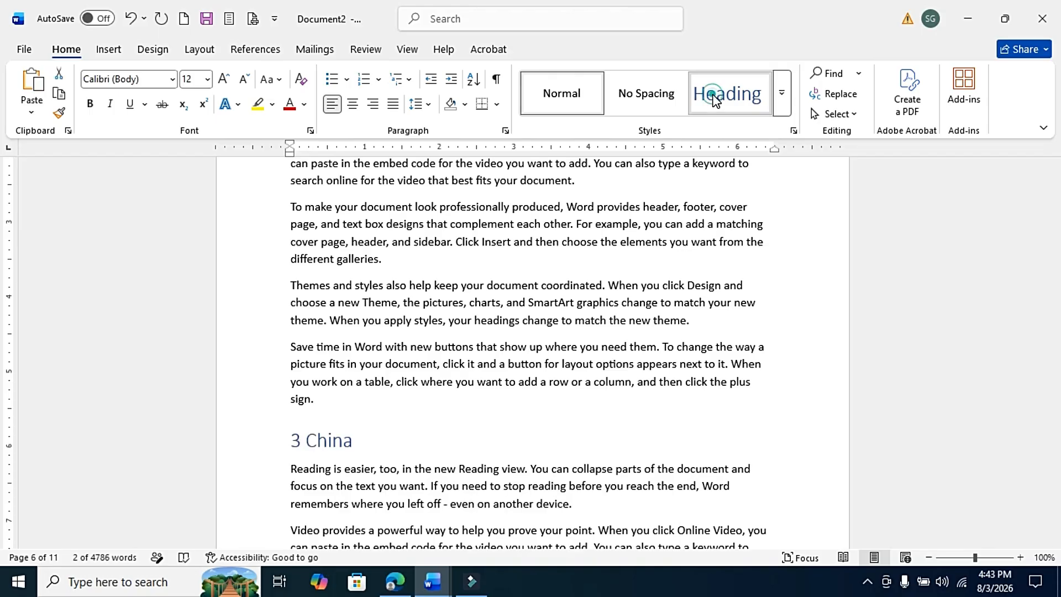
pyautogui.hotkey('shift', 'Home')
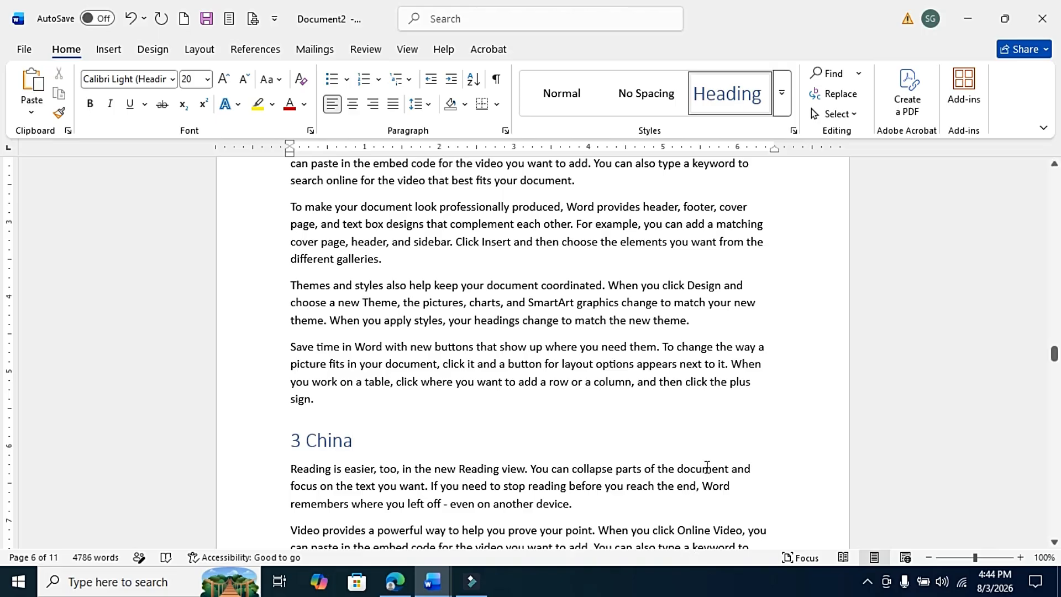
# Insert an Automatic Table 1 table of contents on the empty line at the top of the document.
pyautogui.hotkey('ctrl', 'Home')
pyautogui.click(297, 281)
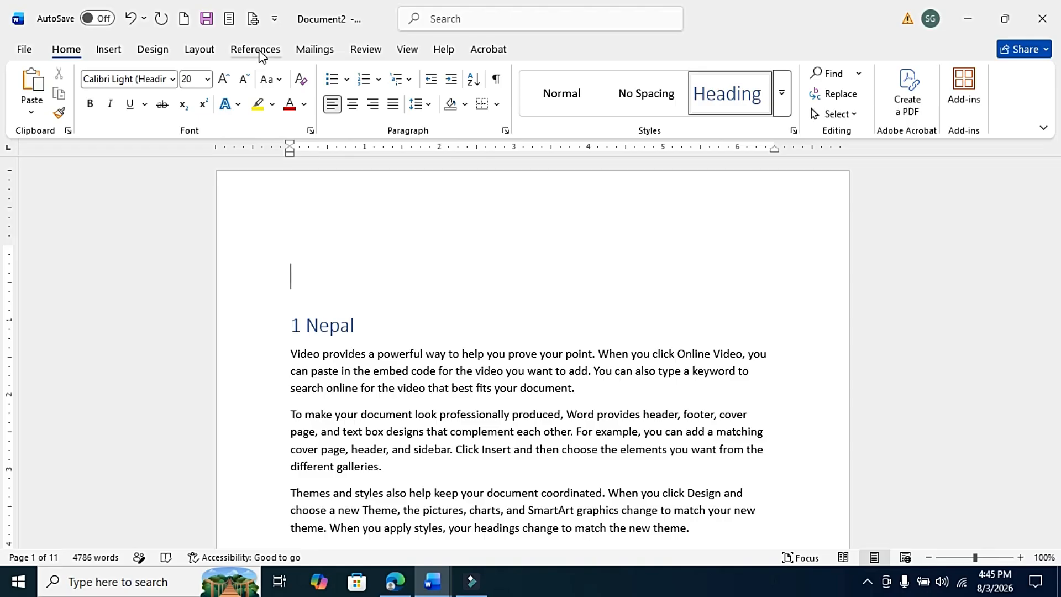
pyautogui.click(258, 51)
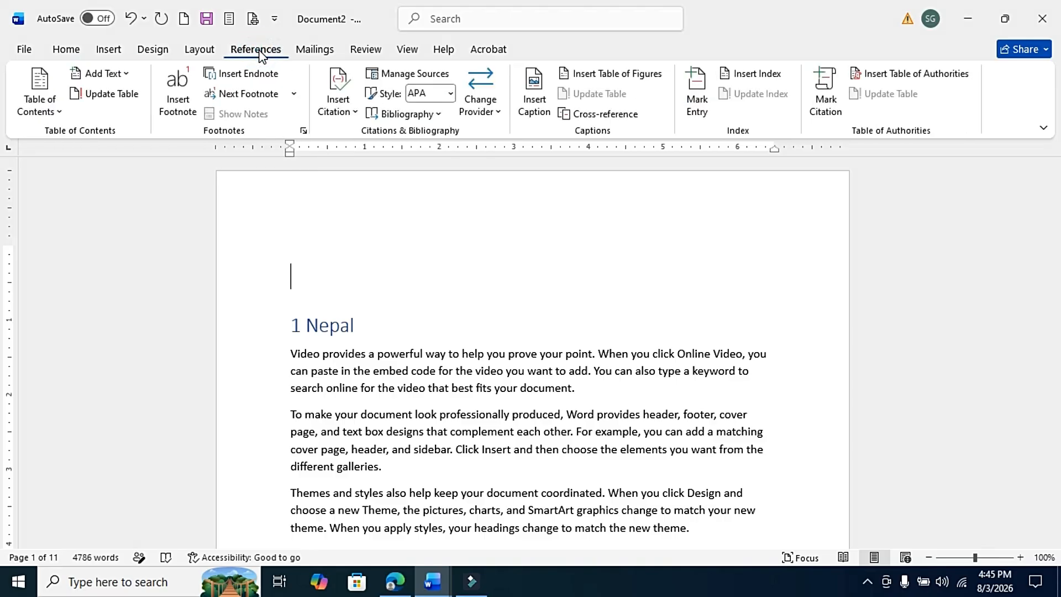
pyautogui.click(55, 111)
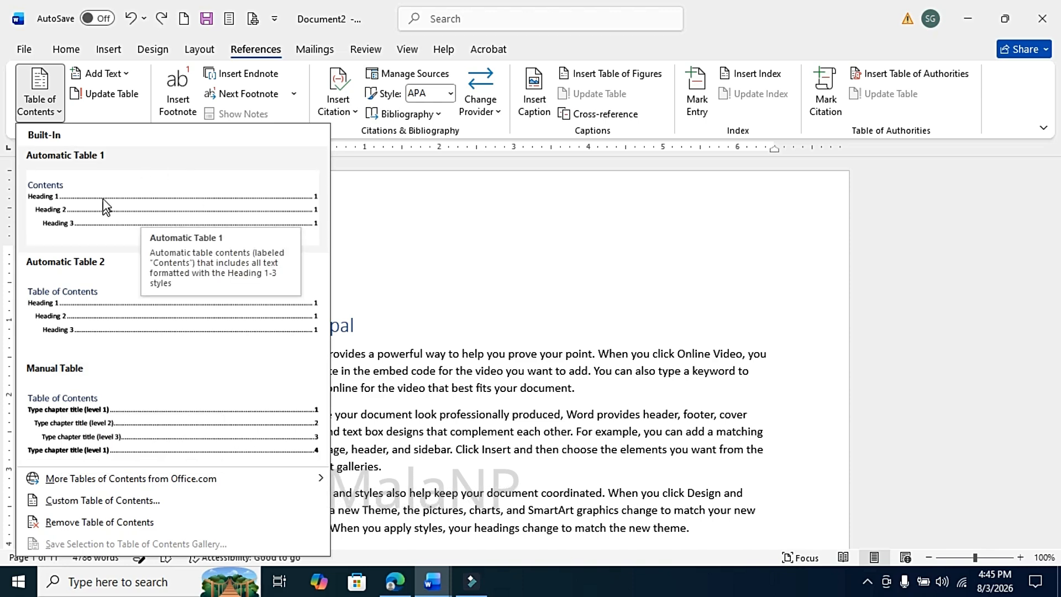
pyautogui.click(75, 209)
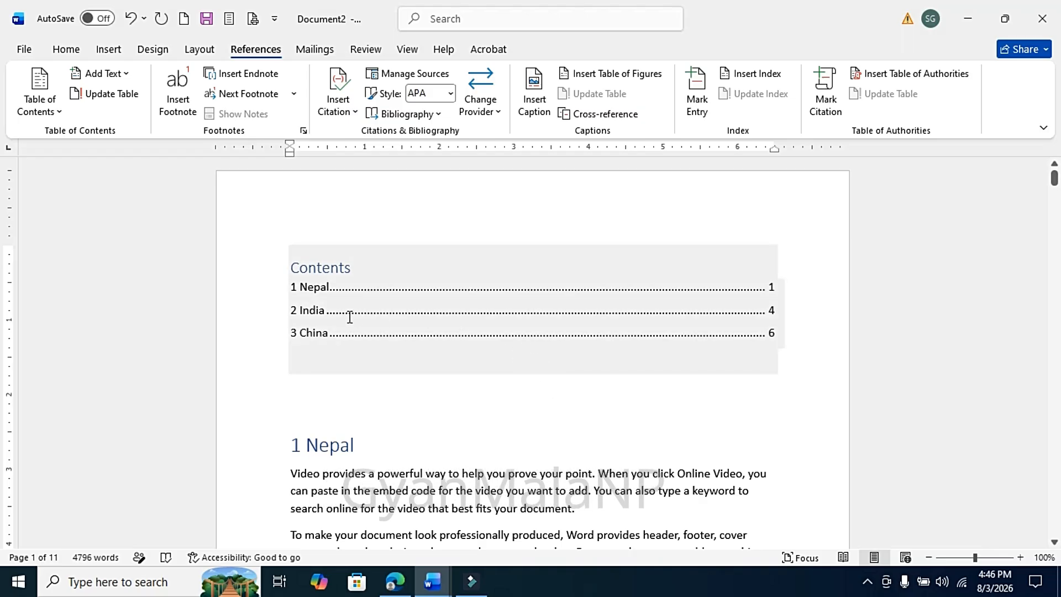
# Jump to the India heading and add a "2.1 Delhi" subheading below it with the Heading 2 style.
pyautogui.click(330, 312)
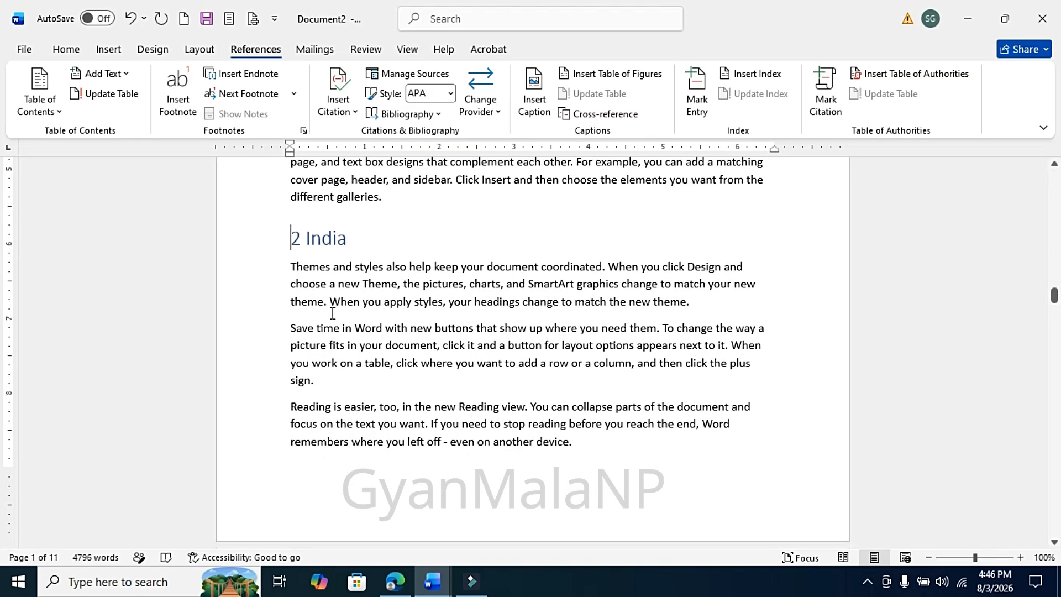
pyautogui.click(410, 246)
pyautogui.press('Return')
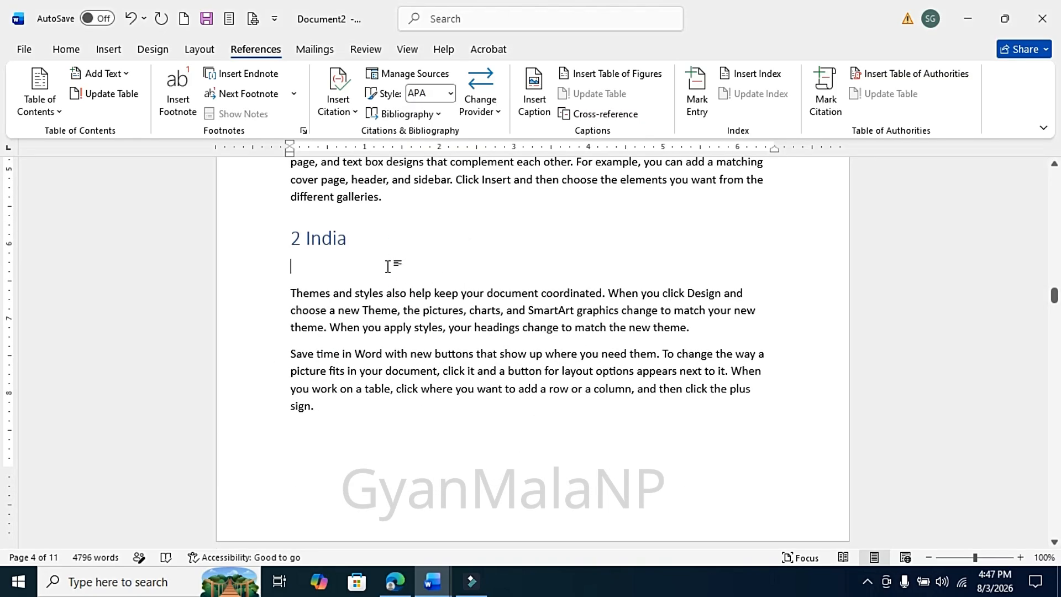
pyautogui.write('2.1 Delhi')
pyautogui.tripleClick(388, 266)
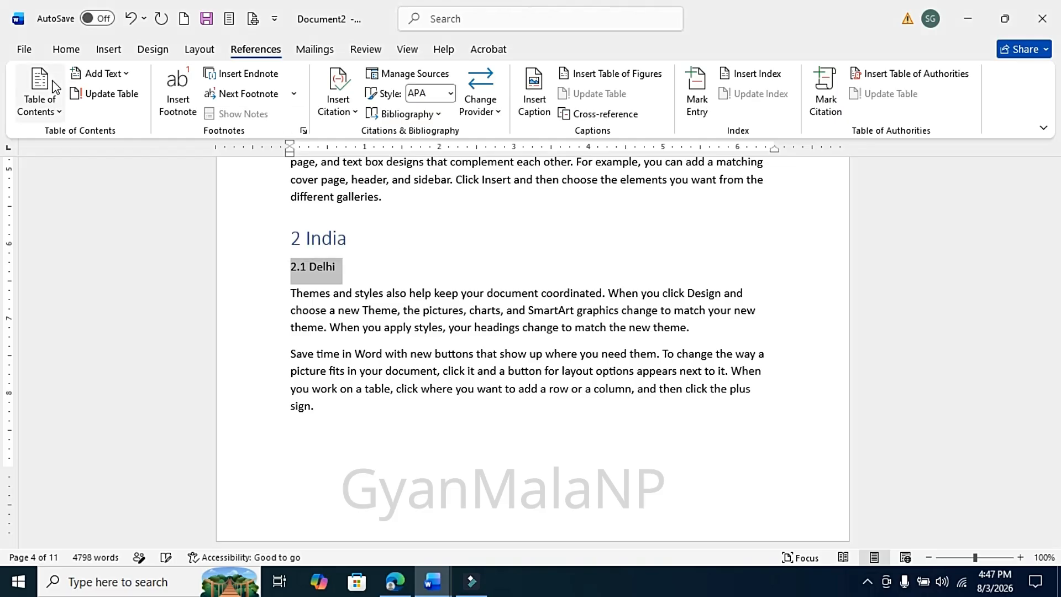
pyautogui.click(59, 53)
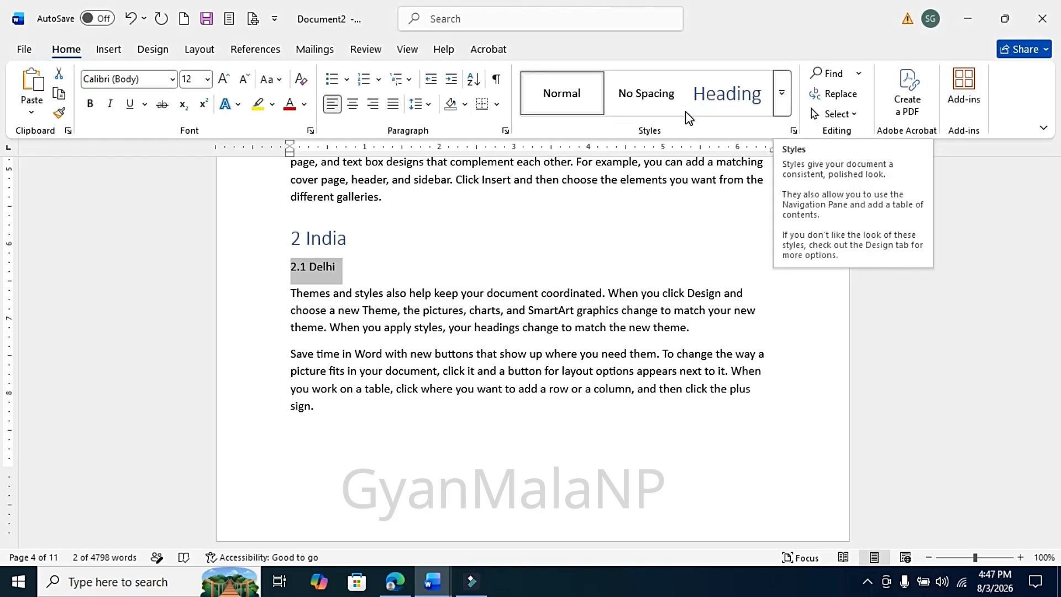
pyautogui.click(781, 99)
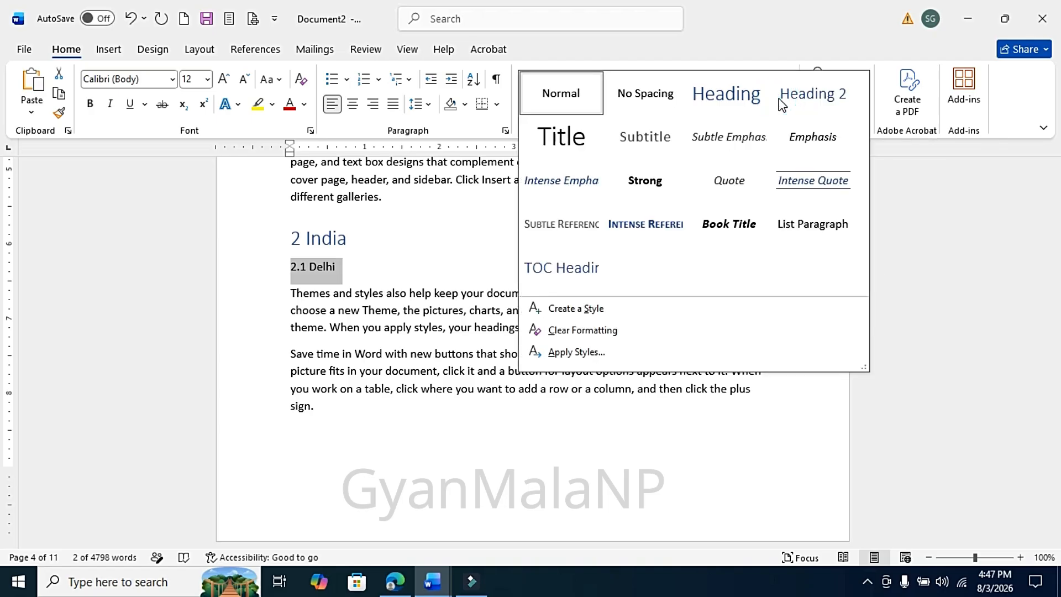
pyautogui.click(828, 104)
# Add a "2.2 Mumbai" subheading further down the India section and apply the Heading 2 style.
pyautogui.click(339, 238)
pyautogui.click(346, 277)
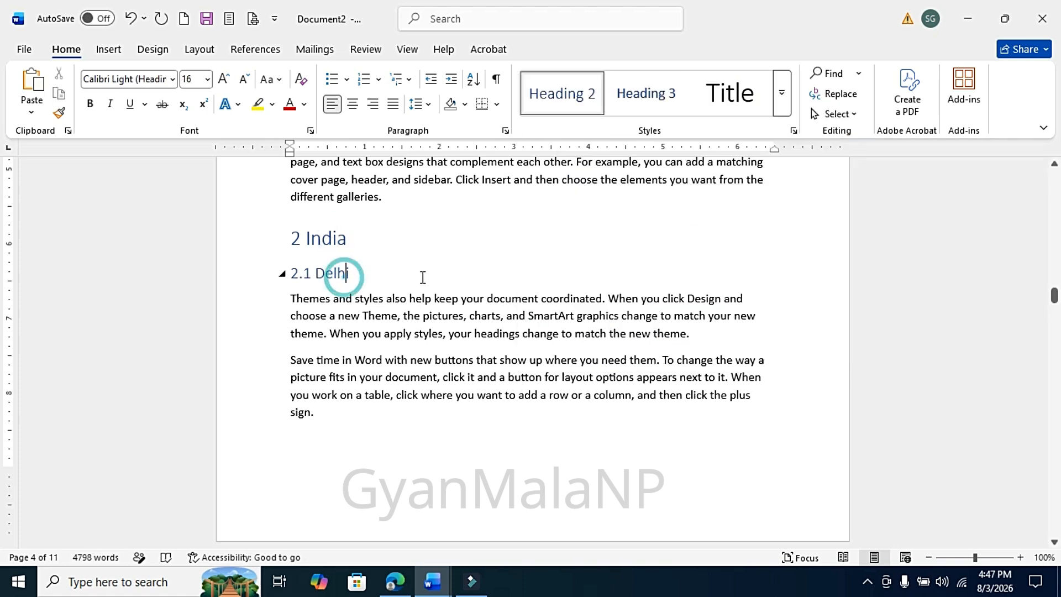
pyautogui.moveTo(1054, 299); pyautogui.dragTo(1054, 314)
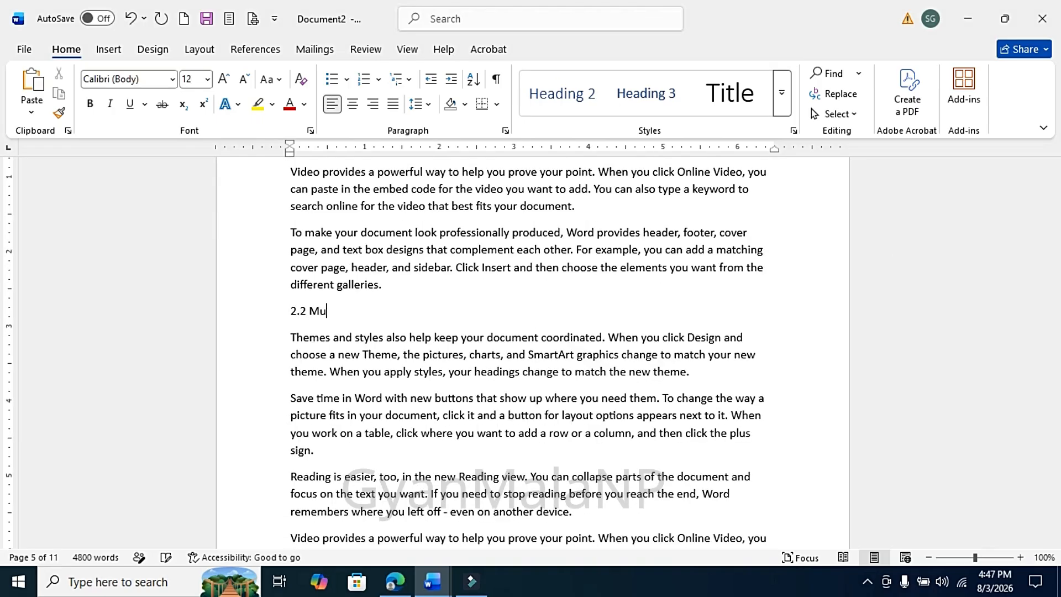
pyautogui.write('mbai')
pyautogui.hotkey('shift', 'Home')
pyautogui.click(551, 94)
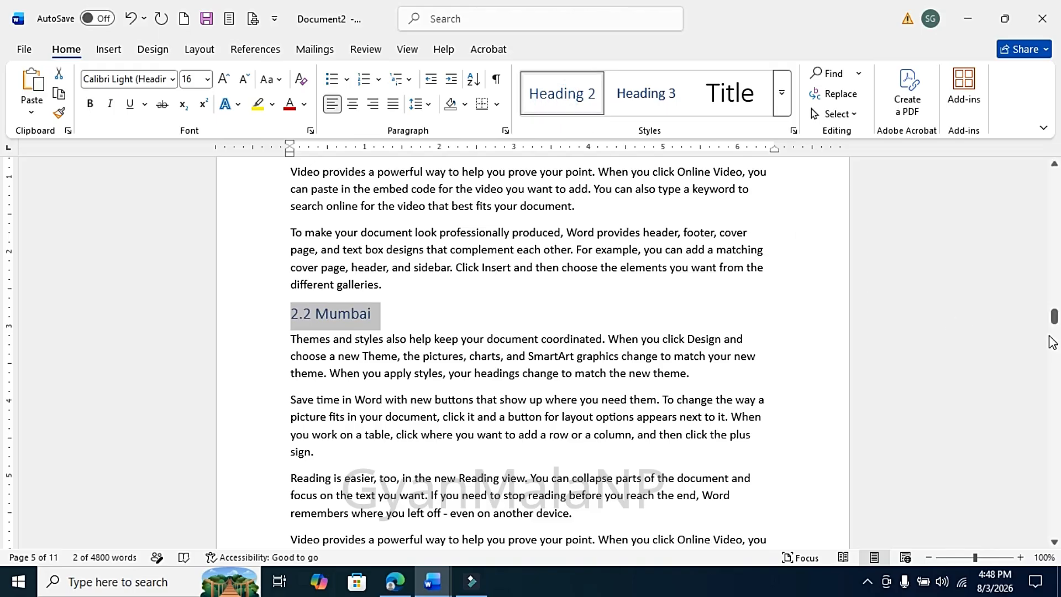
# Add a "2.3 Sikkim" subheading further down and apply the Heading 2 style.
pyautogui.moveTo(1052, 343); pyautogui.dragTo(1052, 350)
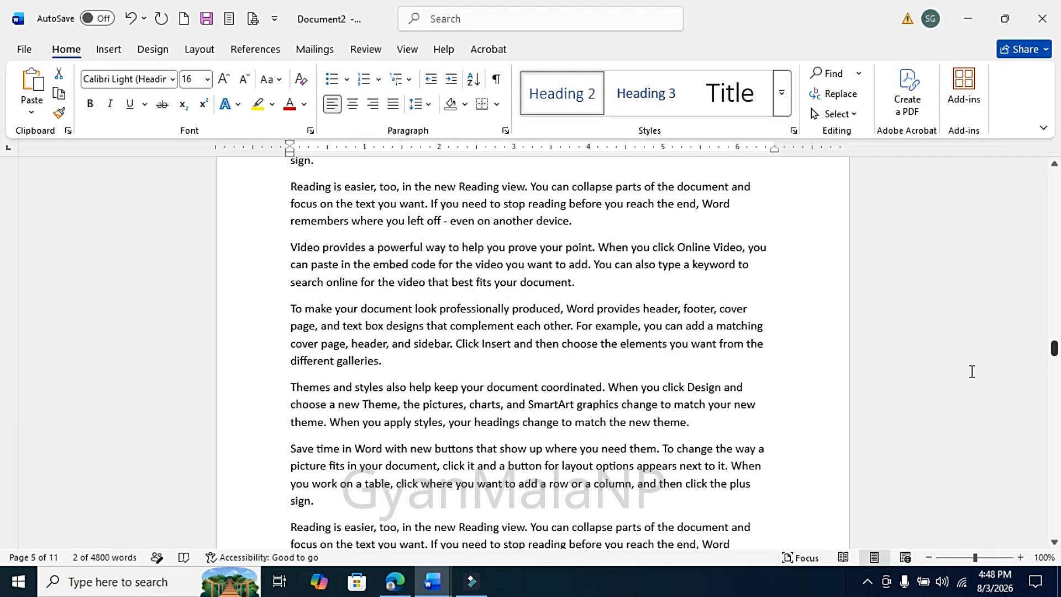
pyautogui.press('Return')
pyautogui.write('2.3 Sikkim')
pyautogui.hotkey('shift', 'Home')
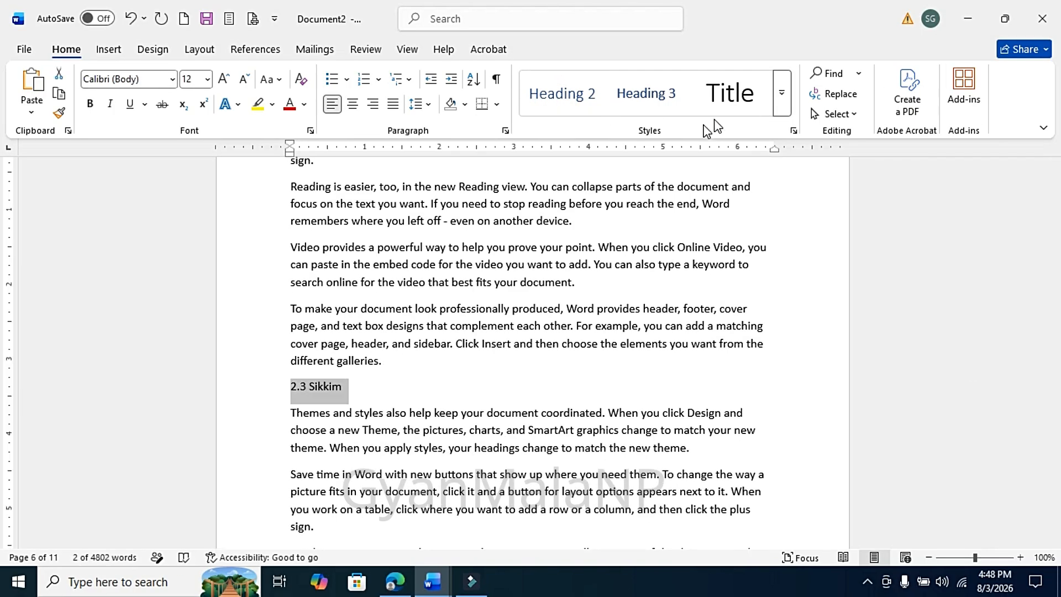
pyautogui.click(558, 94)
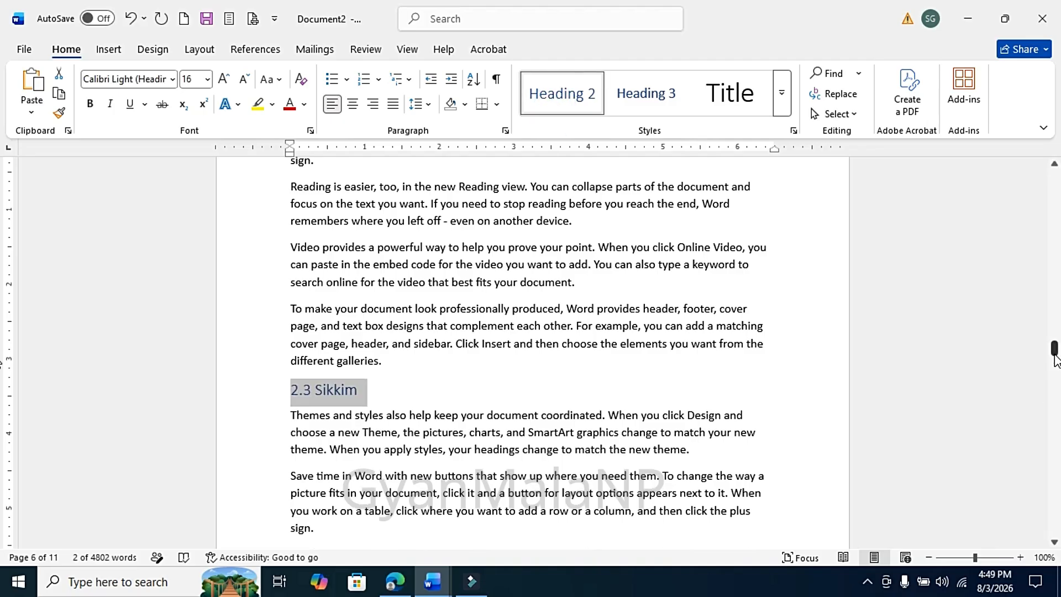
# Update the entire table of contents at the top of the document.
pyautogui.moveTo(1055, 350); pyautogui.dragTo(1055, 176)
pyautogui.click(339, 267)
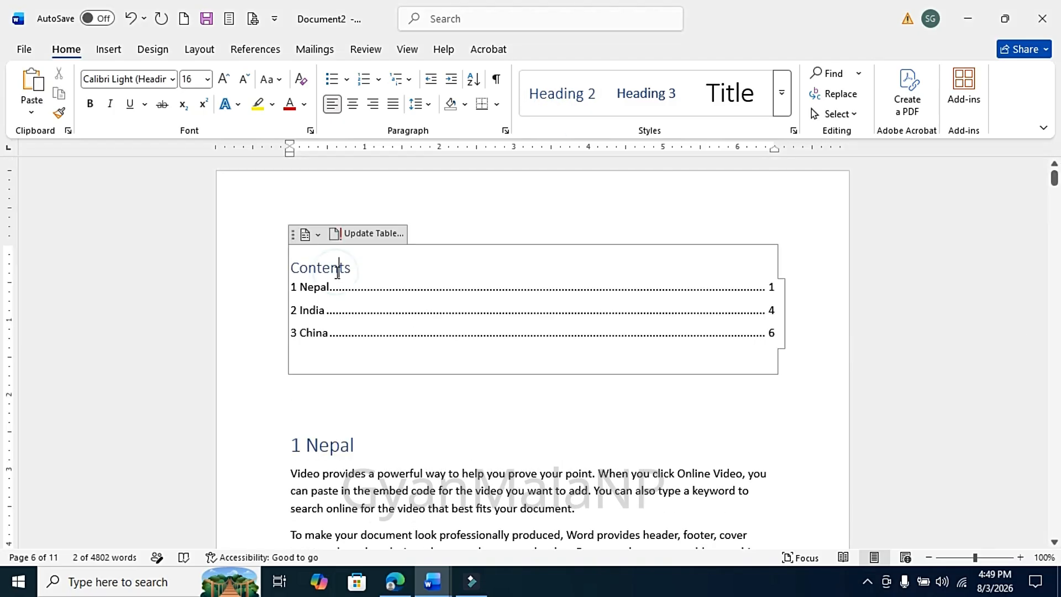
pyautogui.click(374, 237)
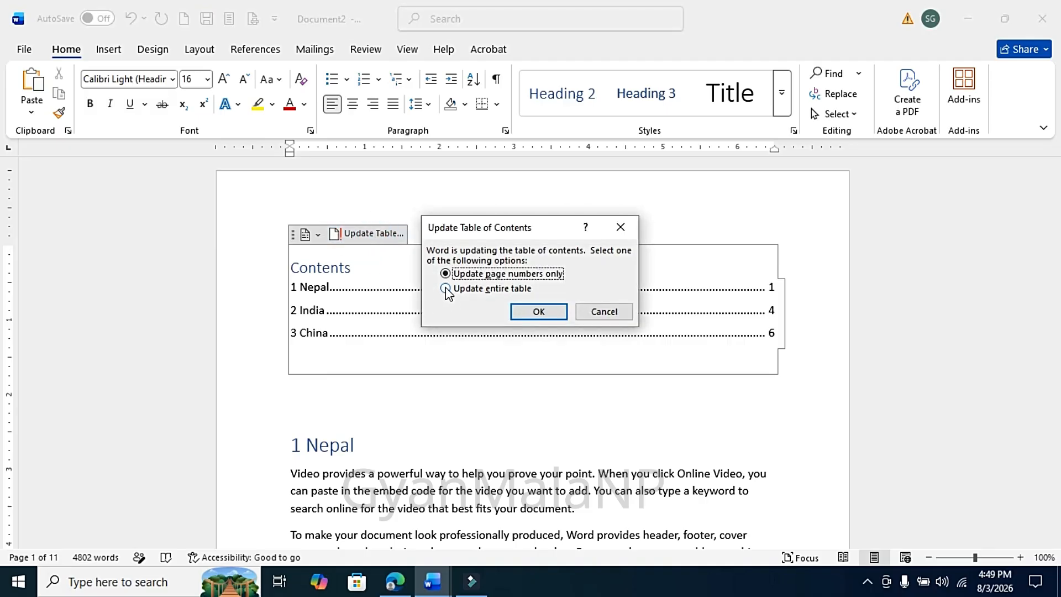
pyautogui.click(446, 288)
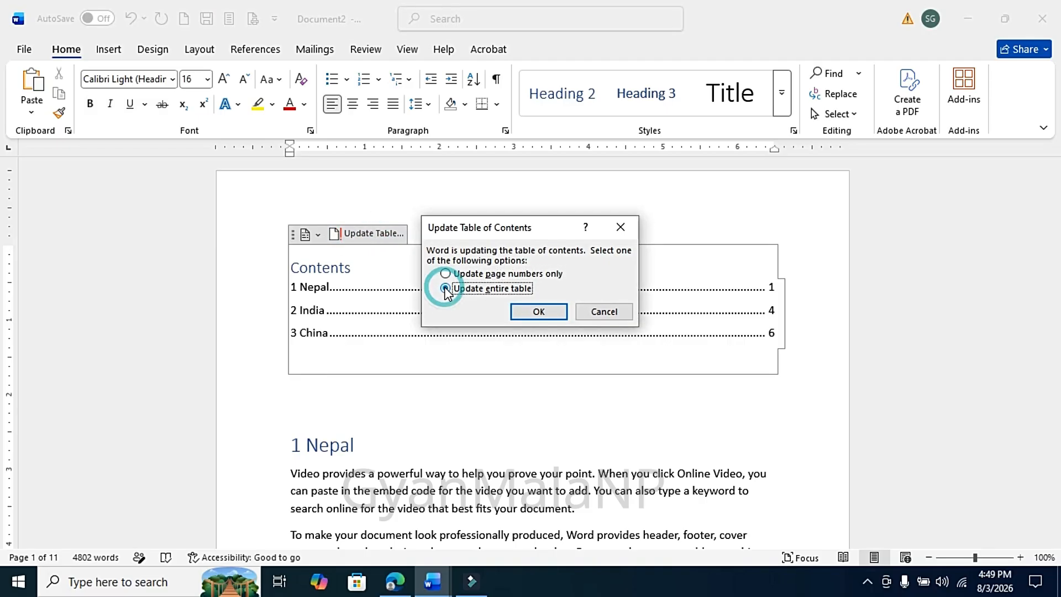
pyautogui.click(534, 315)
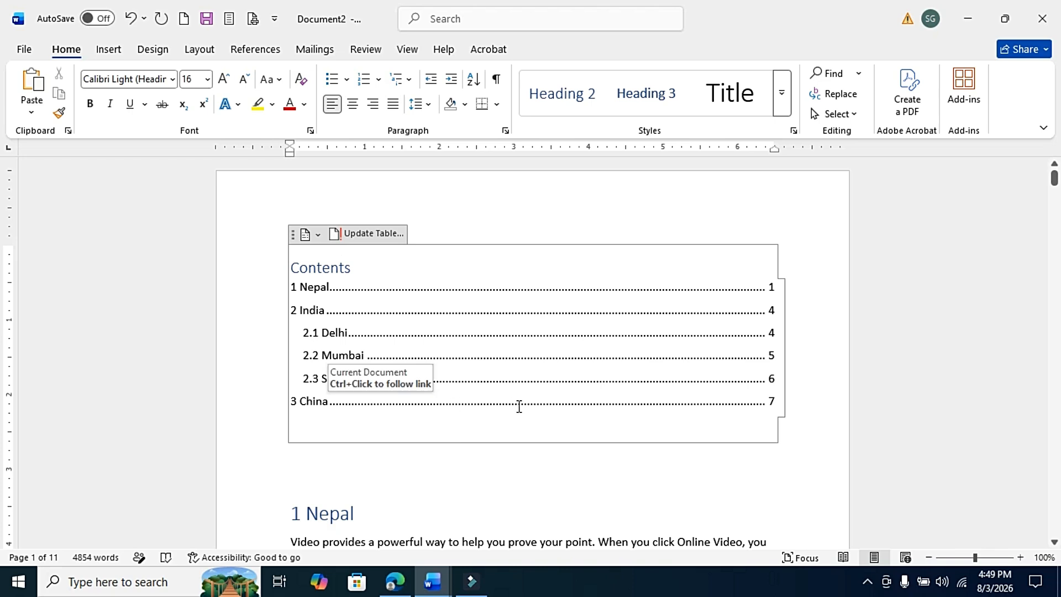
# Insert the Whisp cover page at the start of the document.
pyautogui.click(365, 461)
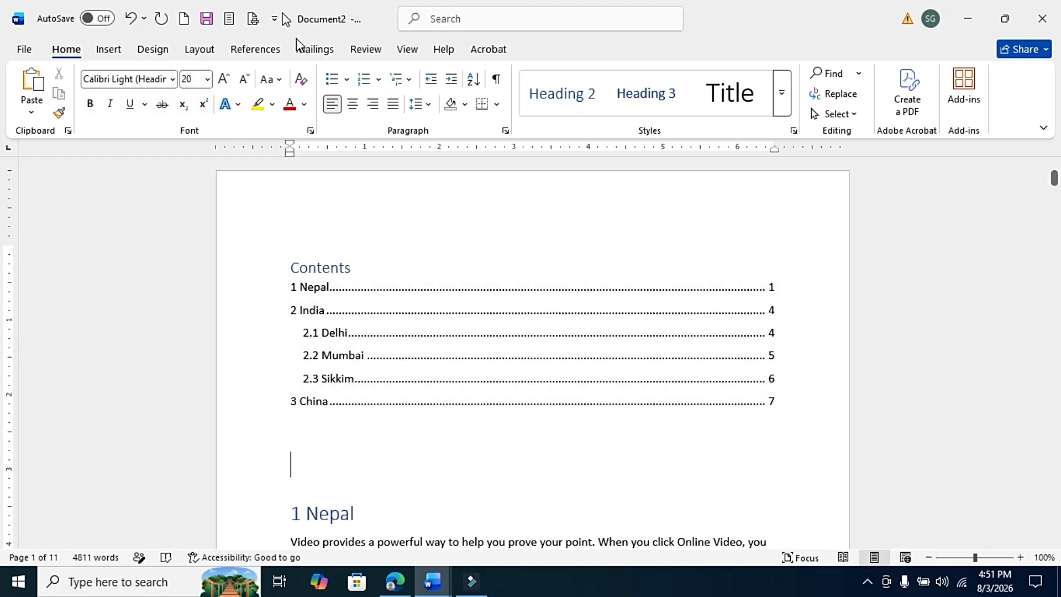
pyautogui.click(112, 49)
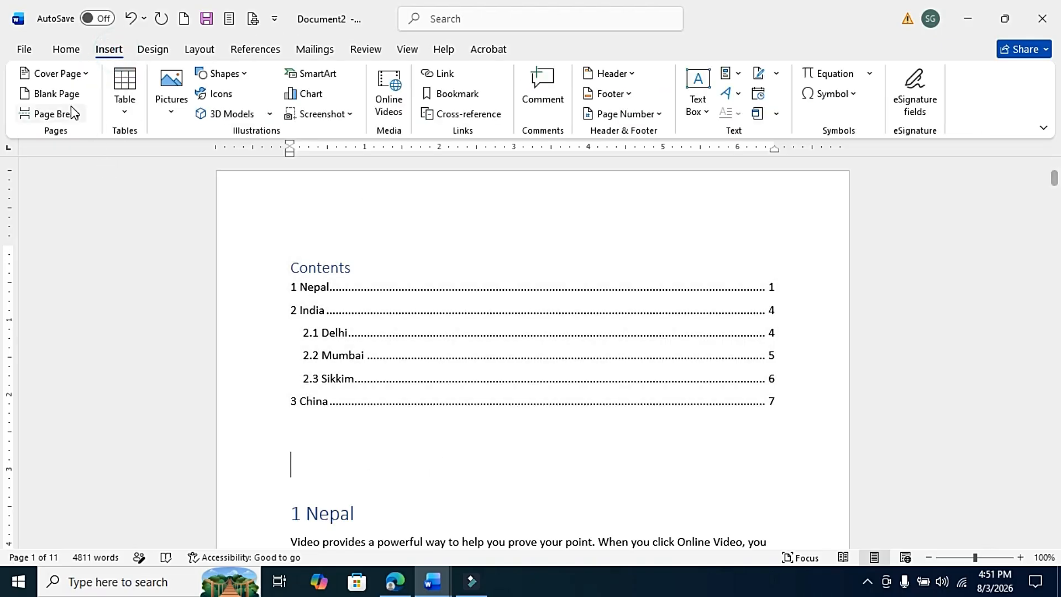
pyautogui.click(82, 80)
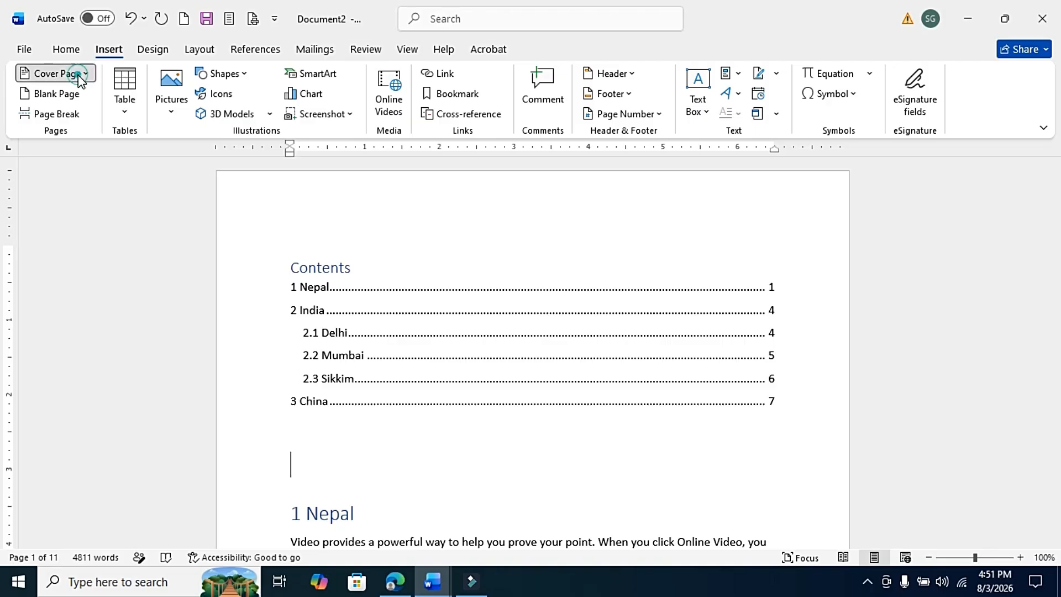
pyautogui.scroll(-2, 331, 243)
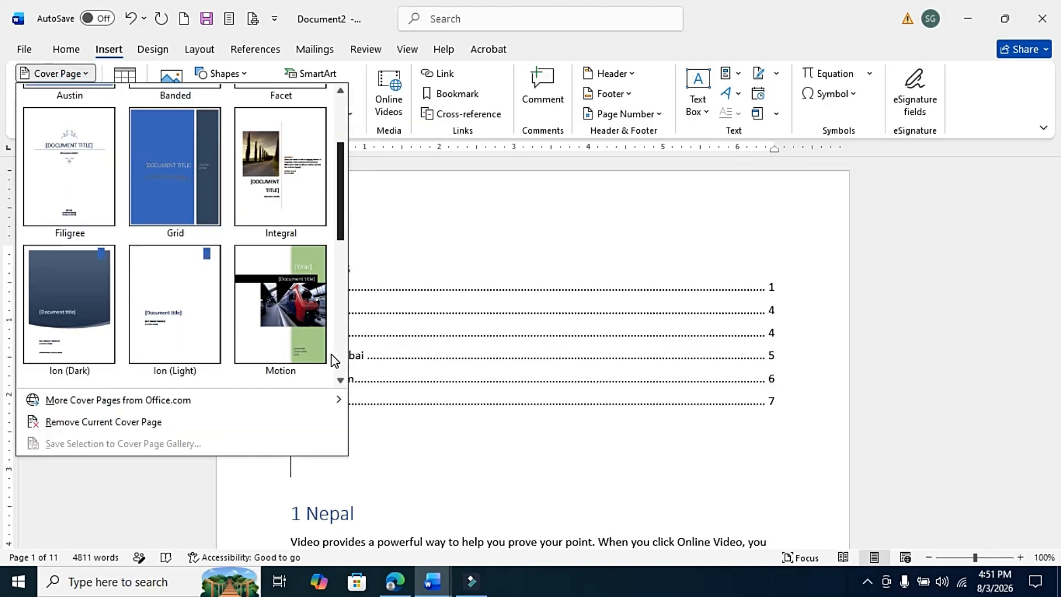
pyautogui.scroll(-5, 331, 386)
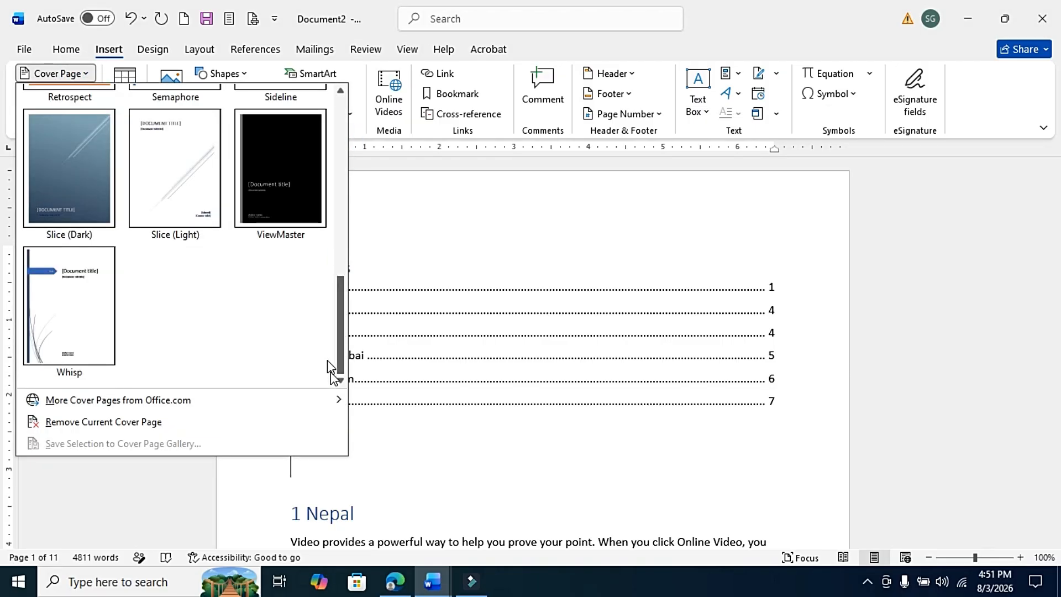
pyautogui.click(86, 314)
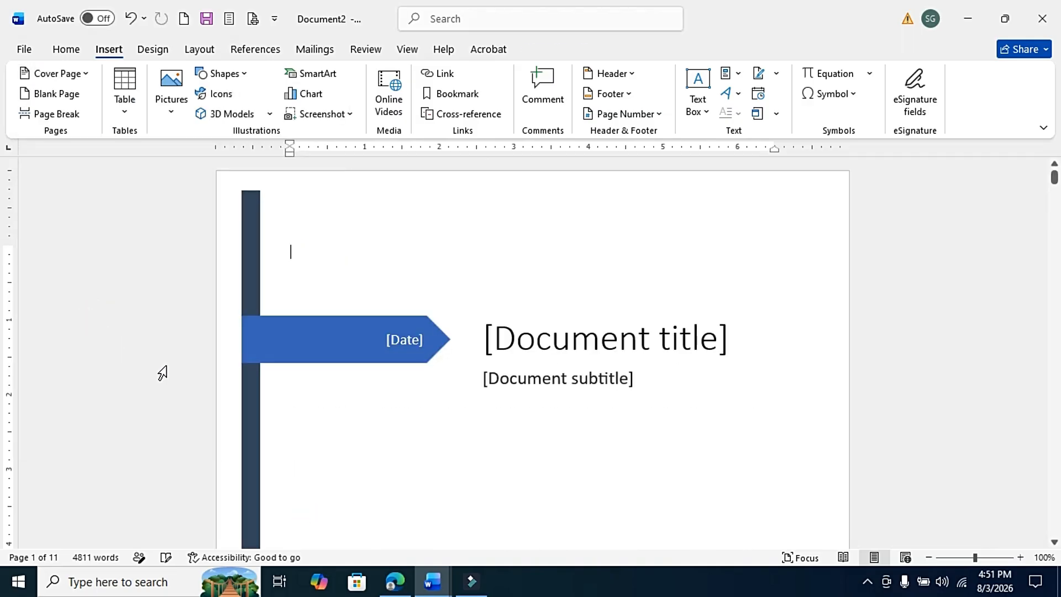
# Enter "About the world" as the cover page title.
pyautogui.click(590, 343)
pyautogui.write('About t')
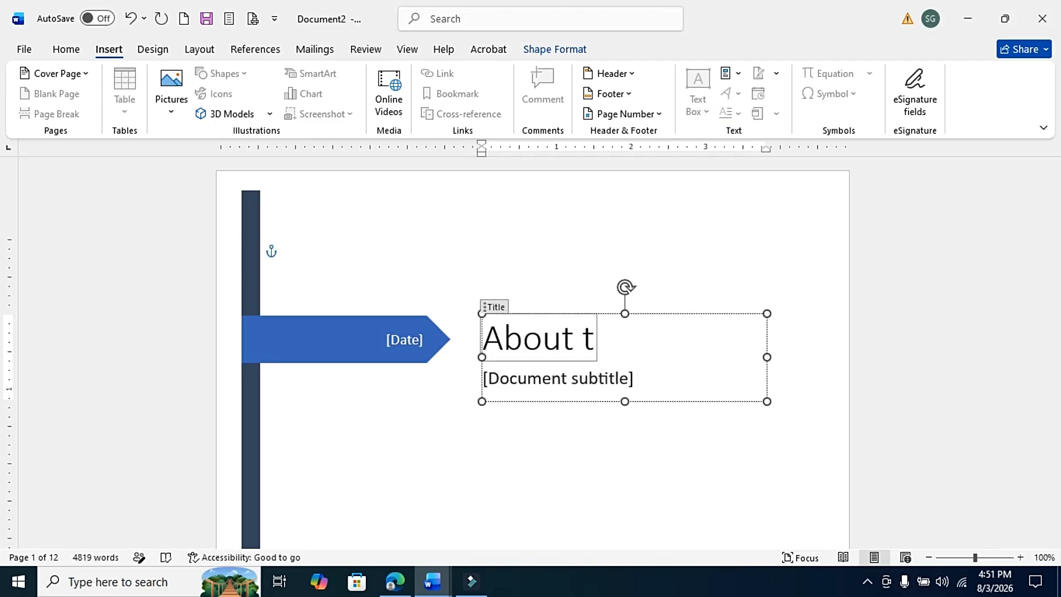
pyautogui.write('he world')
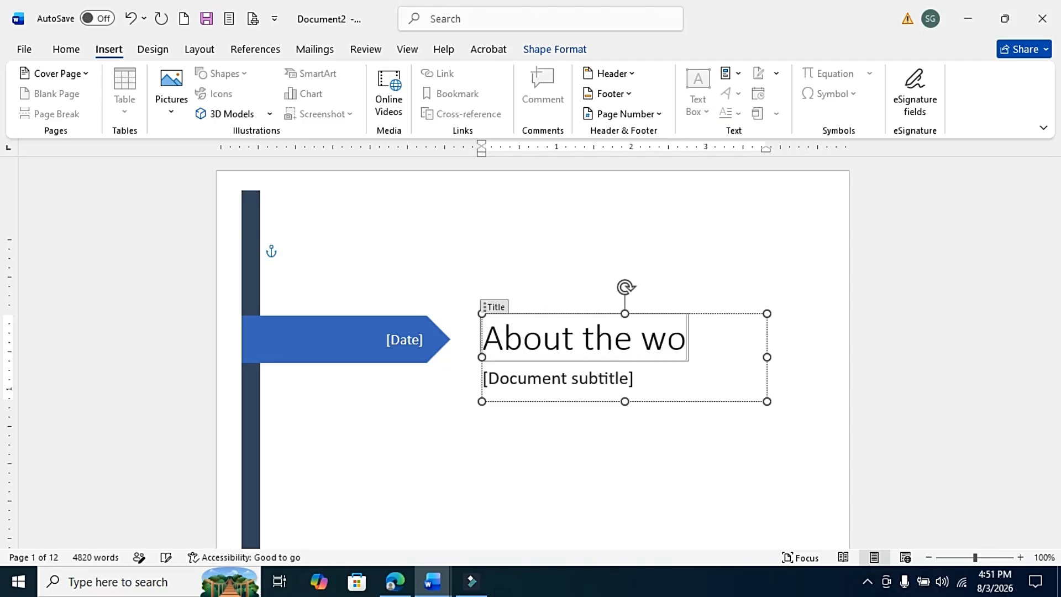
# Delete the document subtitle placeholder from the cover page.
pyautogui.click(522, 390)
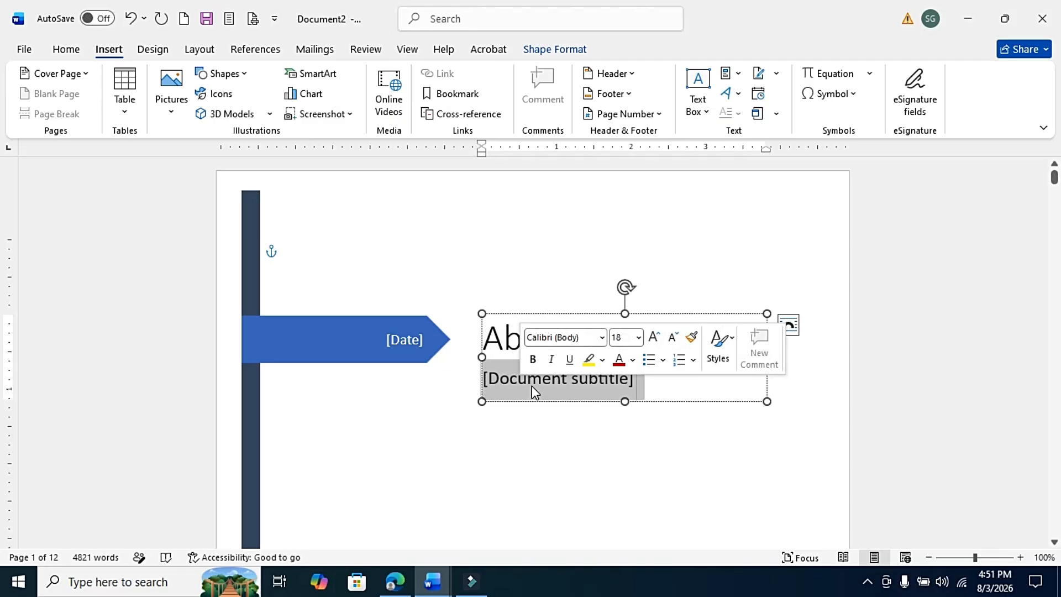
pyautogui.press('BackSpace')
pyautogui.press('BackSpace')
# Fill in the cover page company name as GYANMALANP.
pyautogui.moveTo(1053, 181); pyautogui.dragTo(1056, 199)
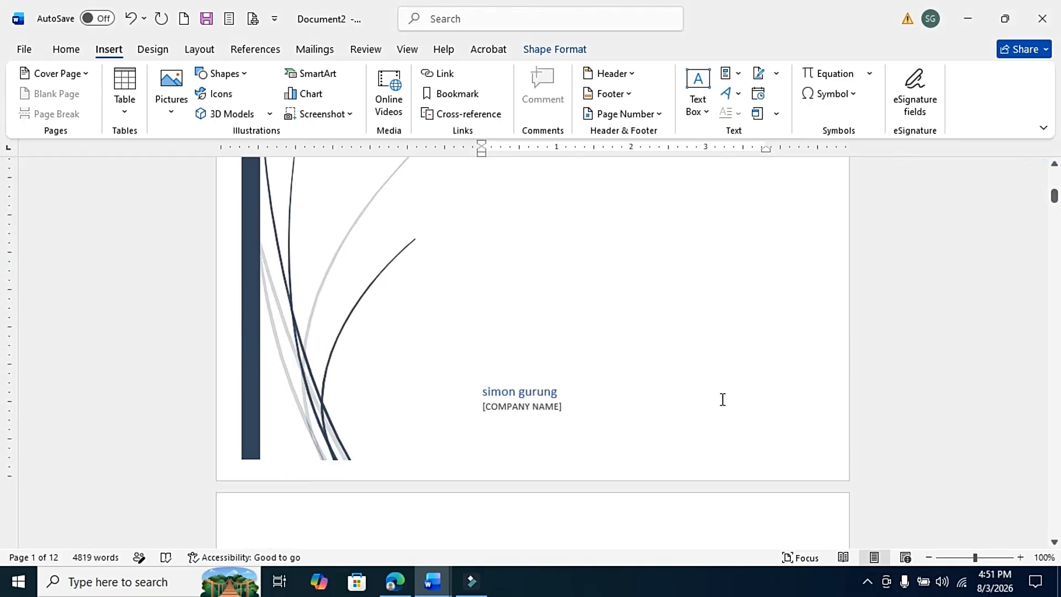
pyautogui.click(534, 406)
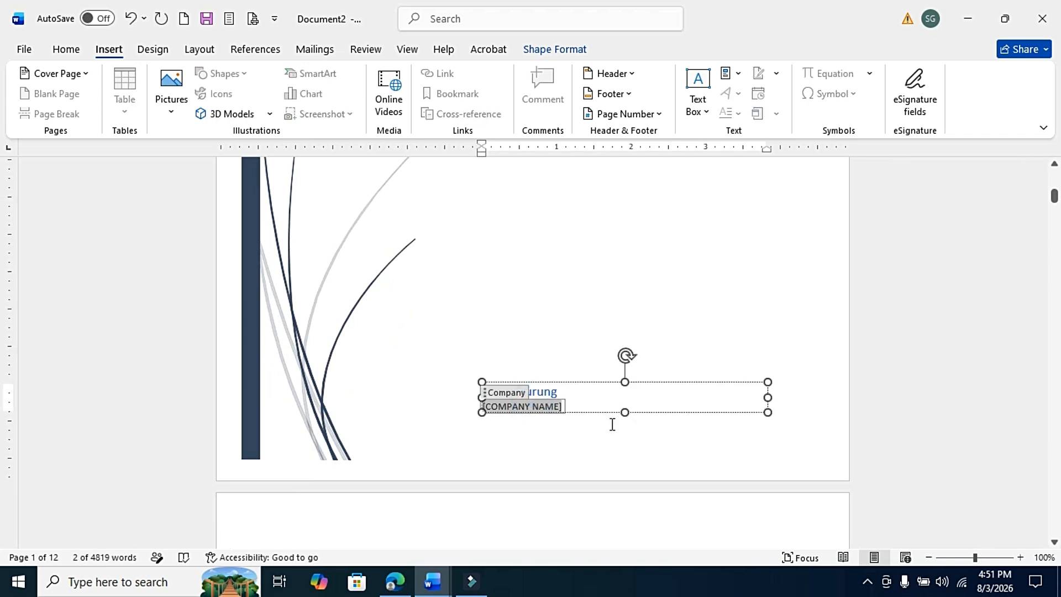
pyautogui.write('GYANMALANP')
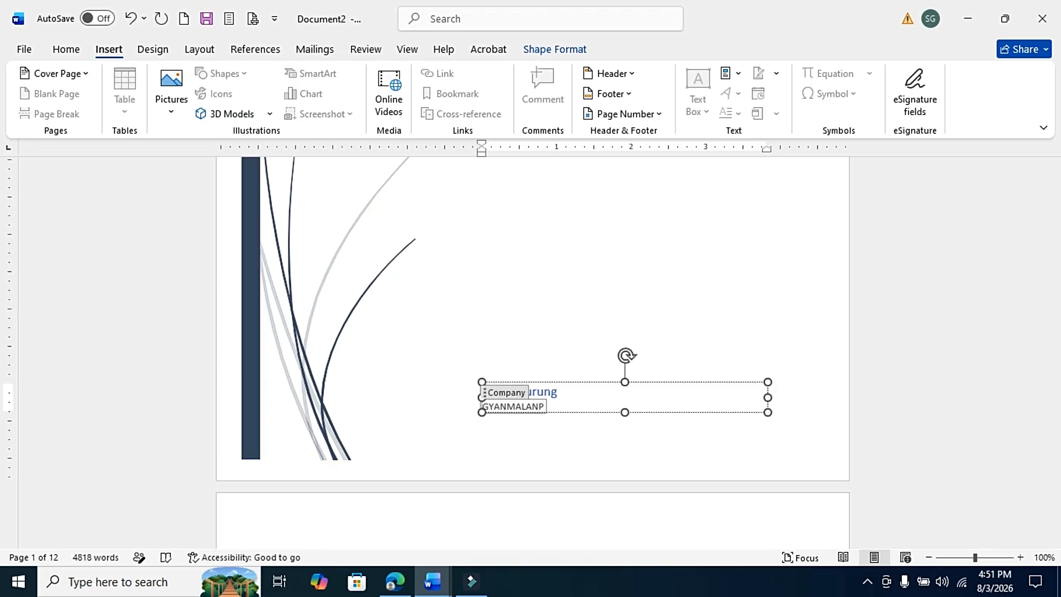
# Insert a page break on the blank line before the 1 Nepal heading.
pyautogui.hotkey('ctrl', 'Home')
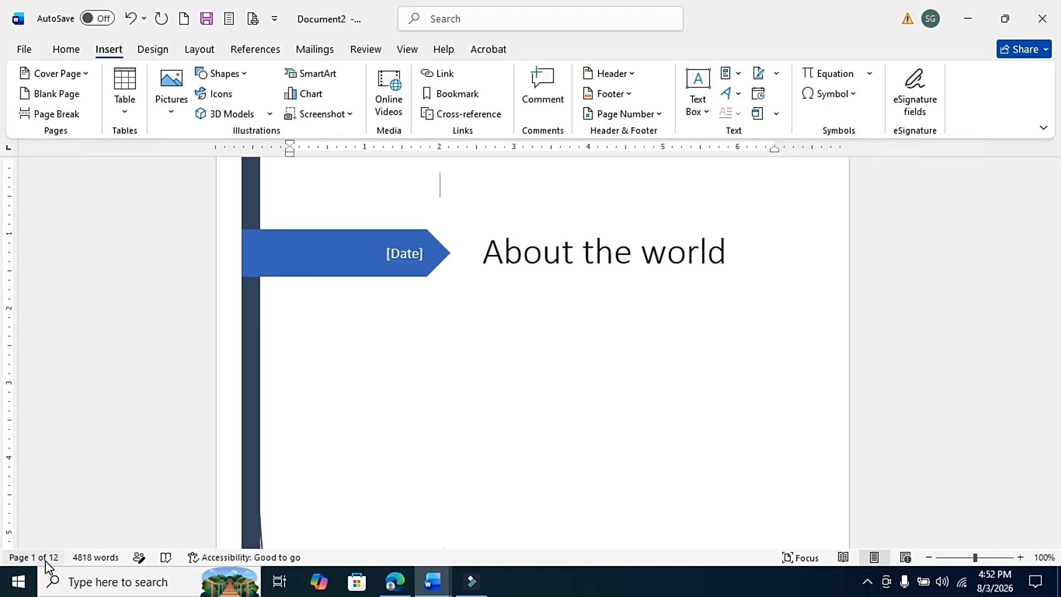
pyautogui.click(1054, 164)
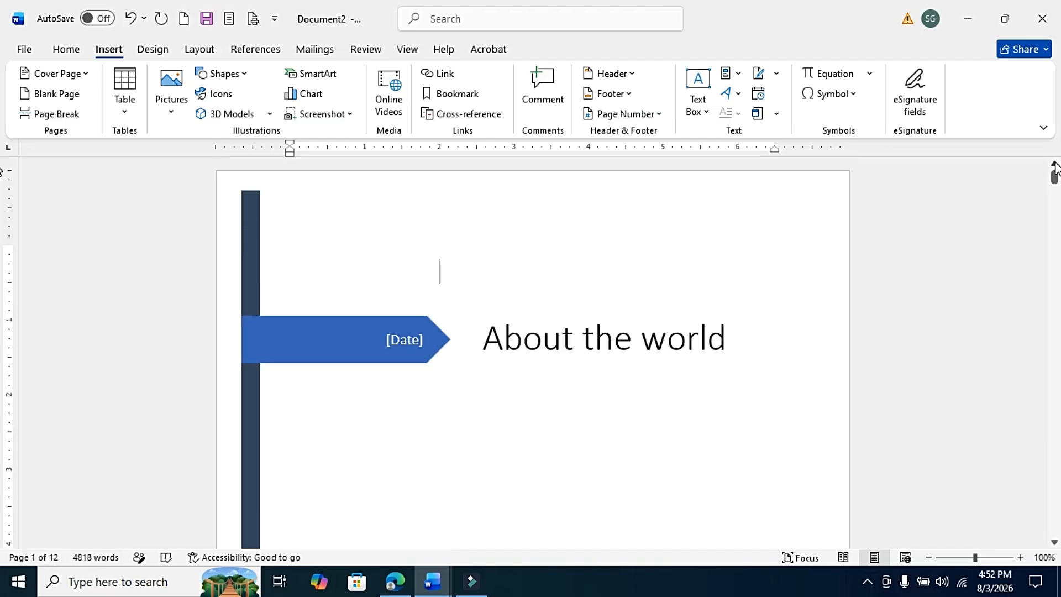
pyautogui.scroll(-10, 747, 253)
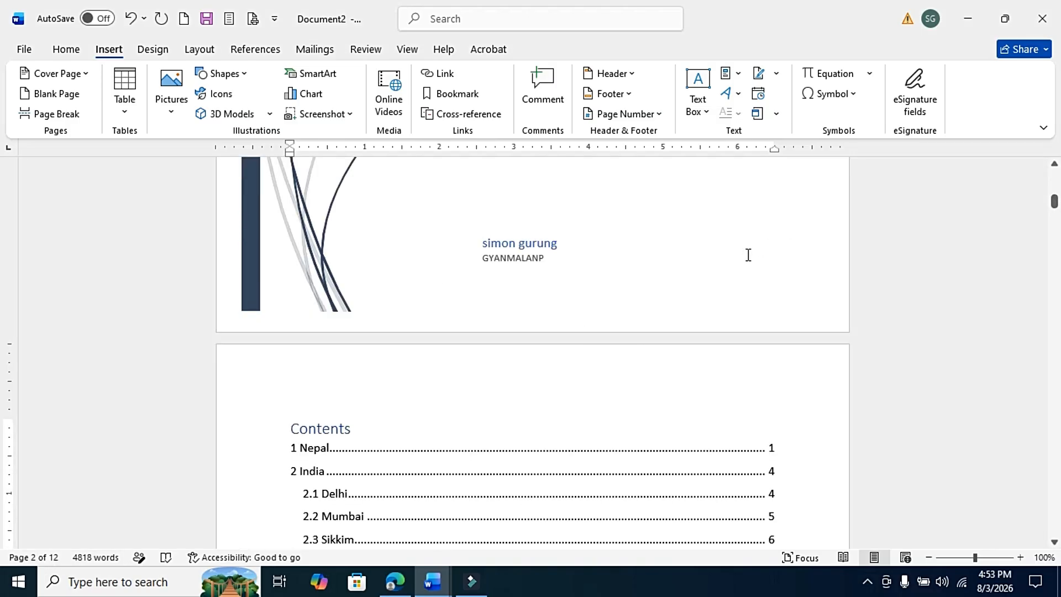
pyautogui.click(746, 254)
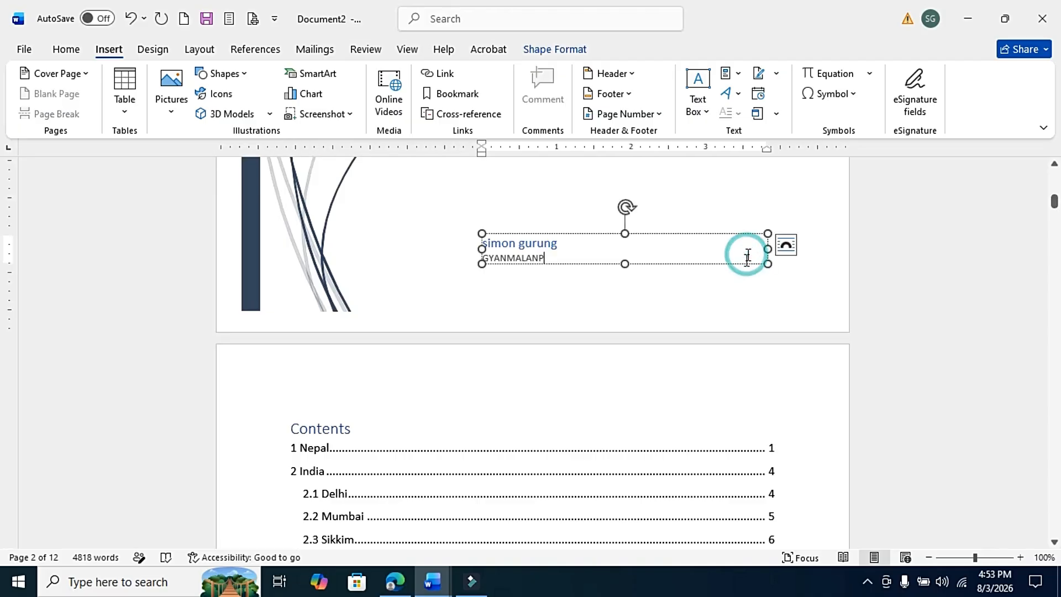
pyautogui.click(584, 418)
pyautogui.moveTo(1056, 207); pyautogui.dragTo(1053, 212)
pyautogui.click(447, 381)
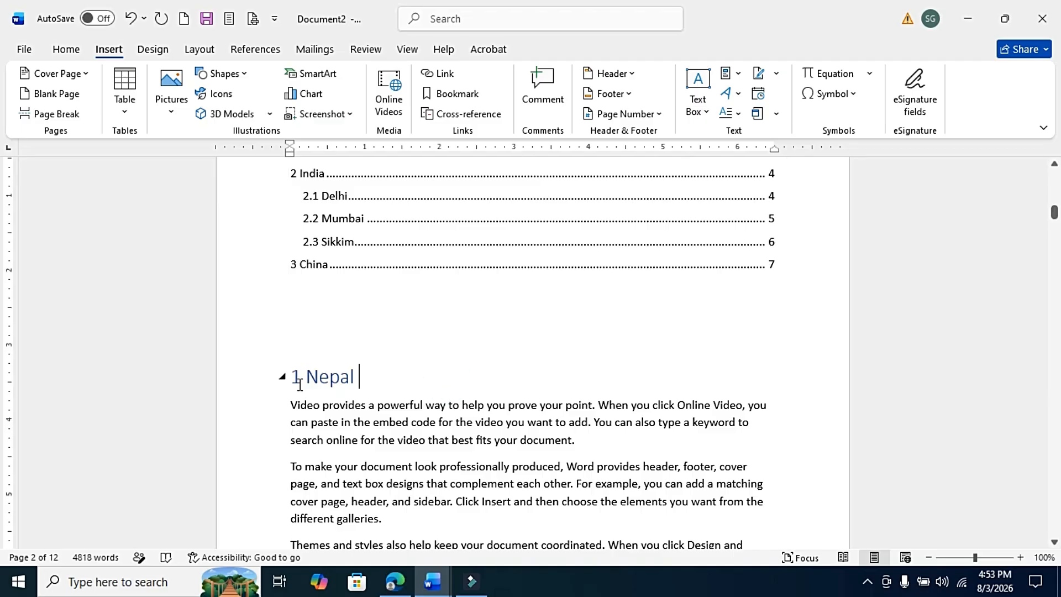
pyautogui.click(290, 331)
pyautogui.click(103, 55)
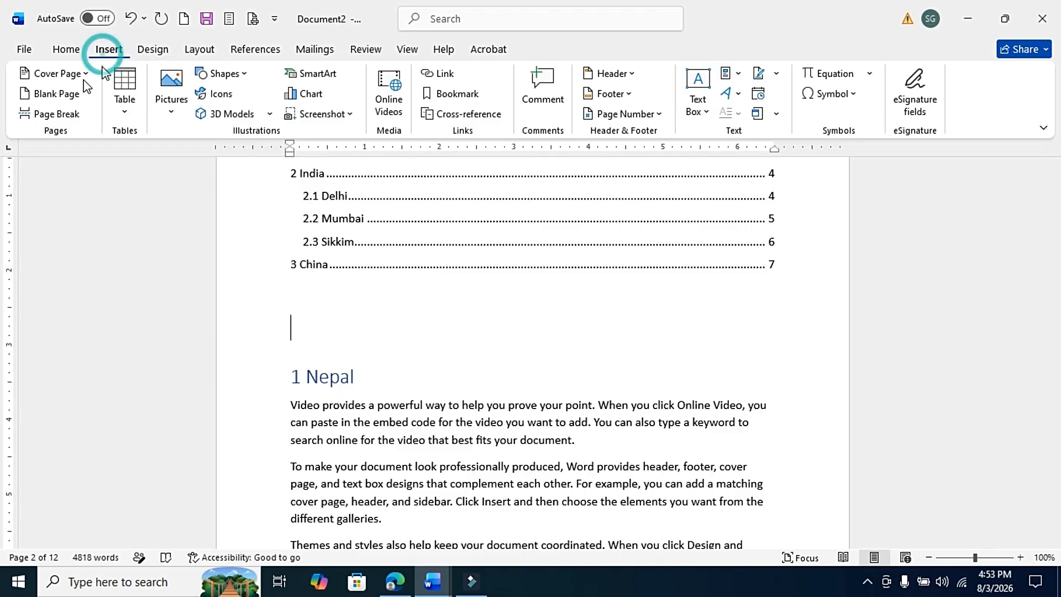
pyautogui.click(61, 116)
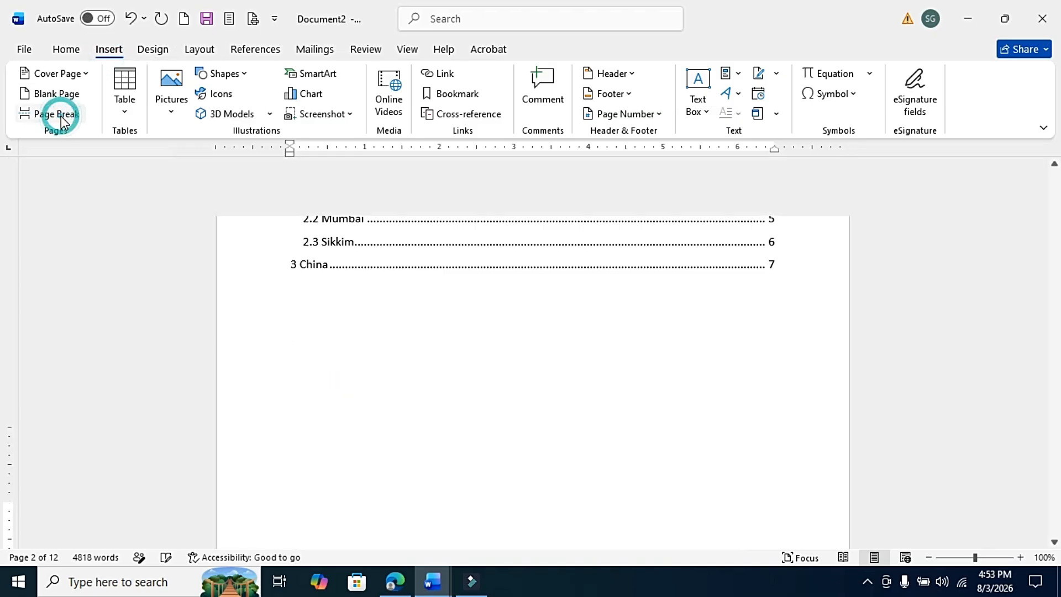
# Add Plain Number 3 page numbers at the top of the pages and close the header and footer.
pyautogui.click(374, 437)
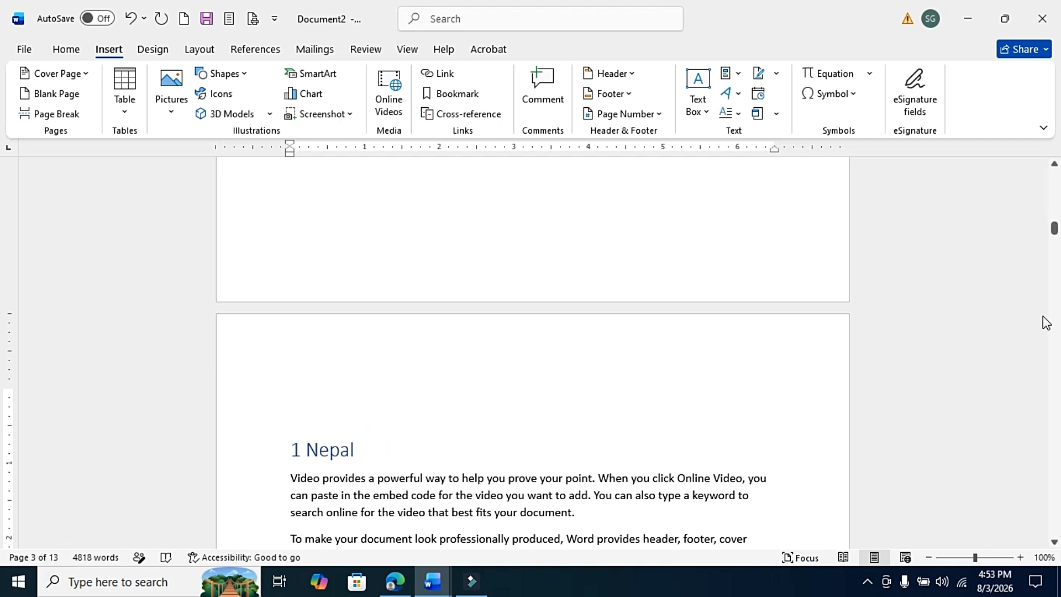
pyautogui.moveTo(1054, 230); pyautogui.dragTo(1054, 178)
pyautogui.click(641, 418)
pyautogui.click(667, 288)
pyautogui.moveTo(1054, 180); pyautogui.dragTo(1054, 231)
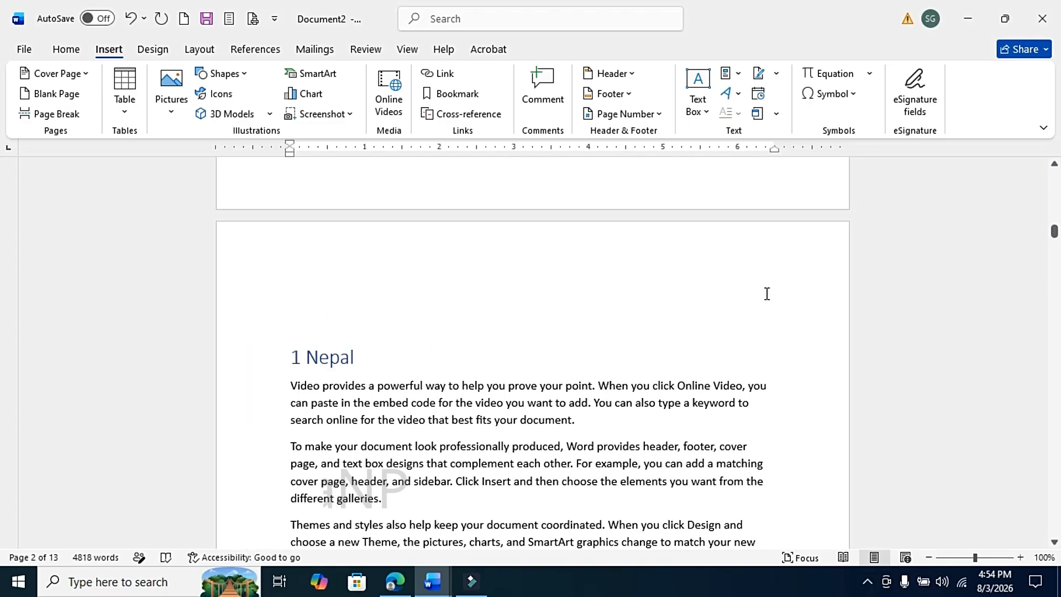
pyautogui.click(106, 49)
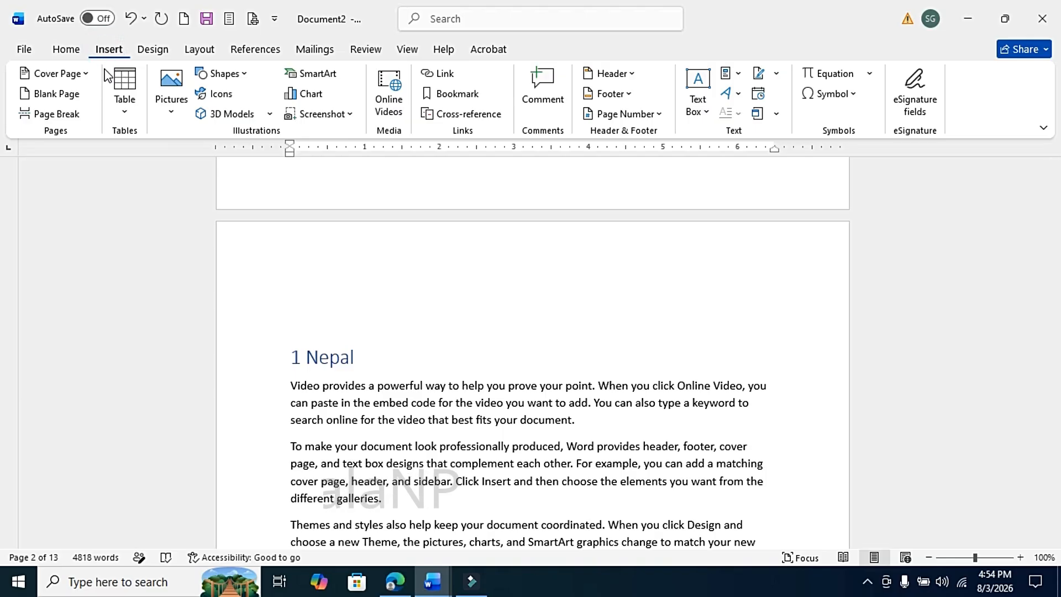
pyautogui.click(623, 115)
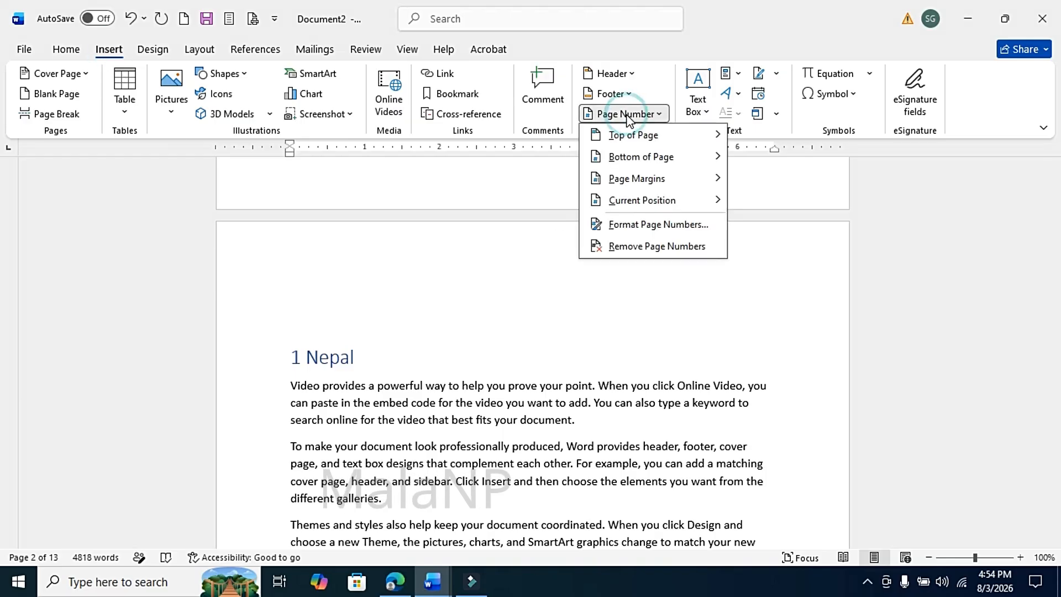
pyautogui.moveTo(674, 138)
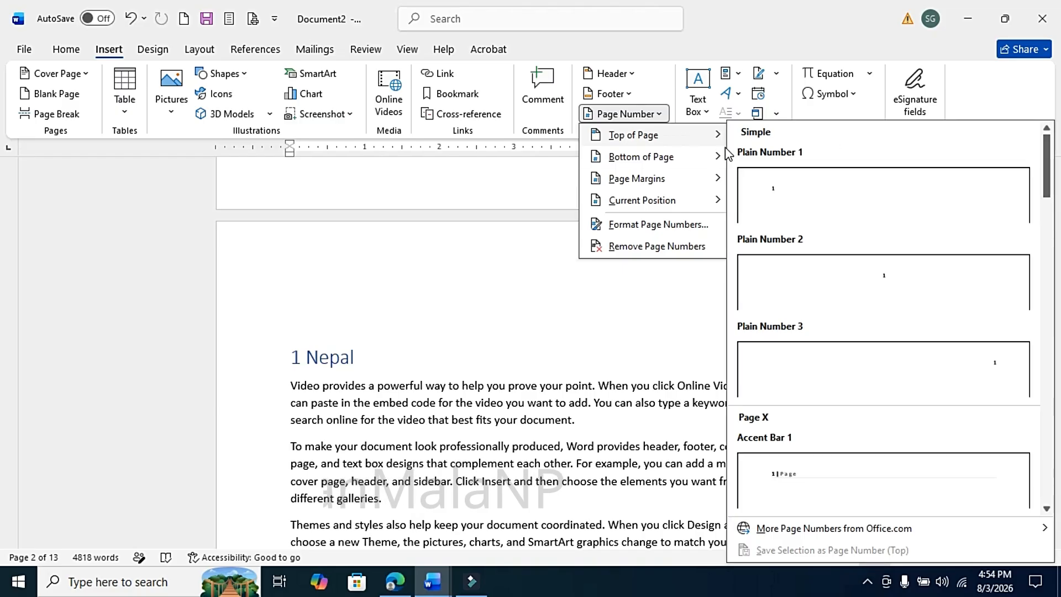
pyautogui.click(1000, 366)
pyautogui.scroll(-10, 651, 386)
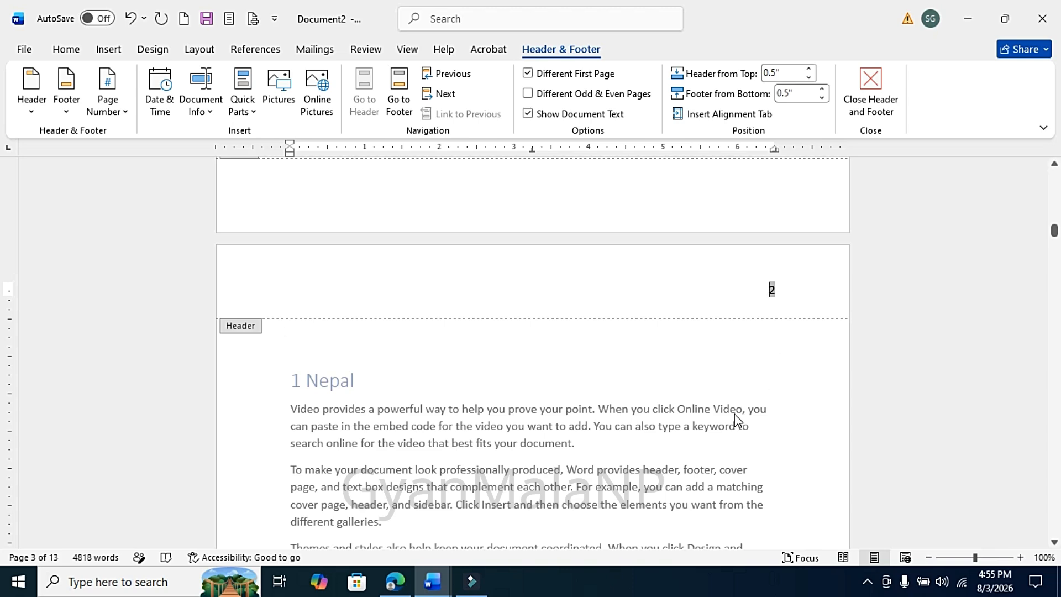
pyautogui.click(871, 88)
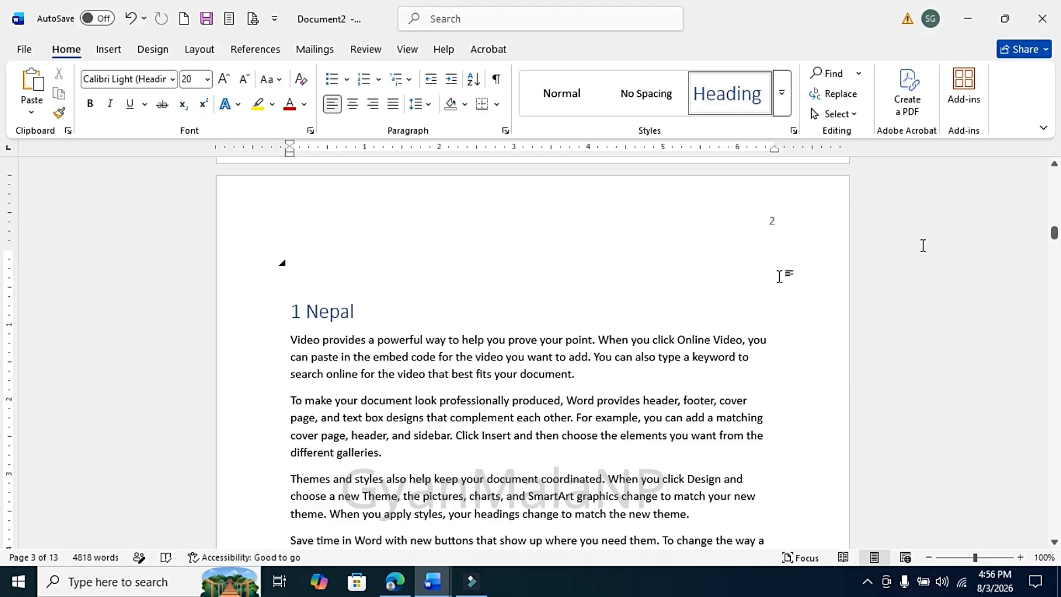
# Insert a continuous section break before the 1 Nepal heading.
pyautogui.click(199, 50)
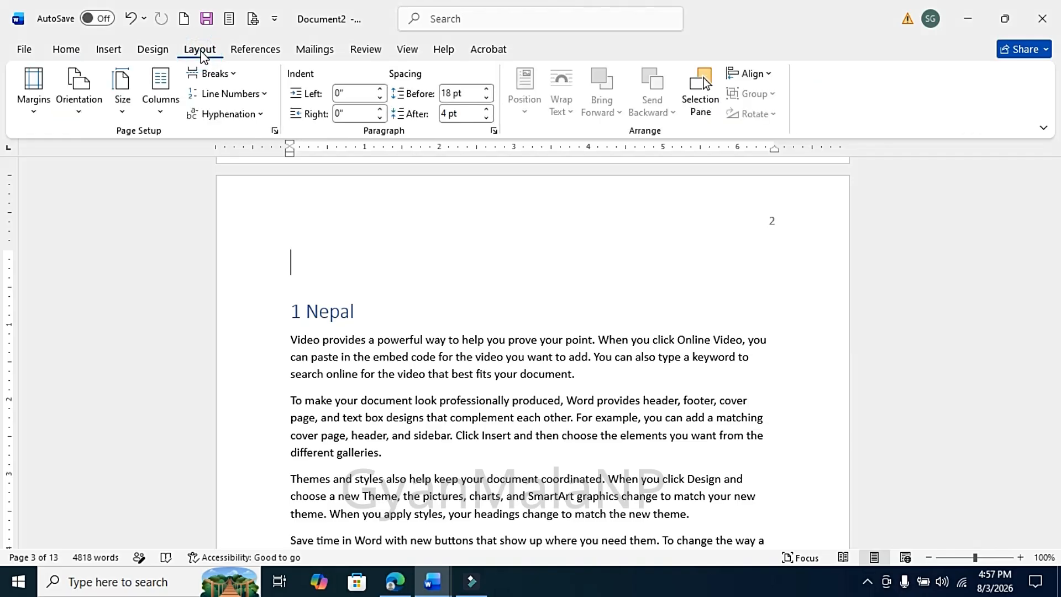
pyautogui.click(232, 76)
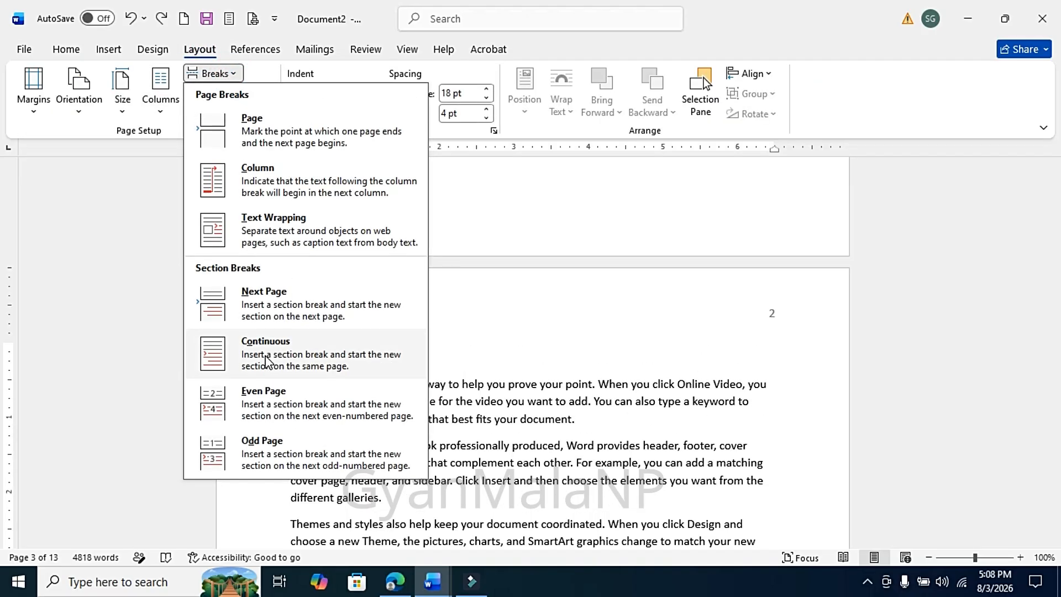
pyautogui.click(267, 358)
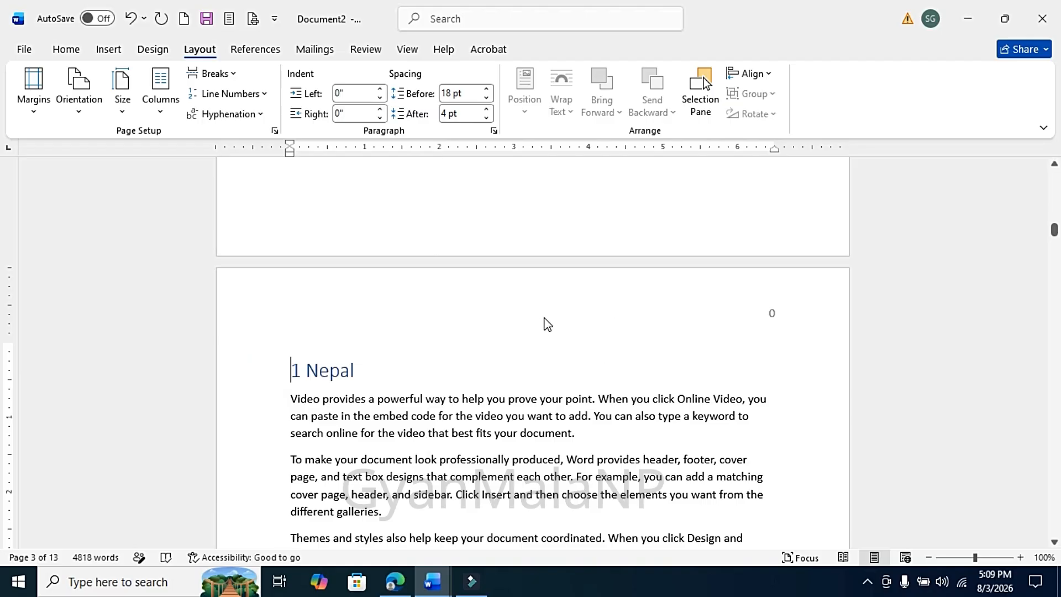
# Open the Nepal section's header and unlink it from the previous section's header.
pyautogui.doubleClick(546, 338)
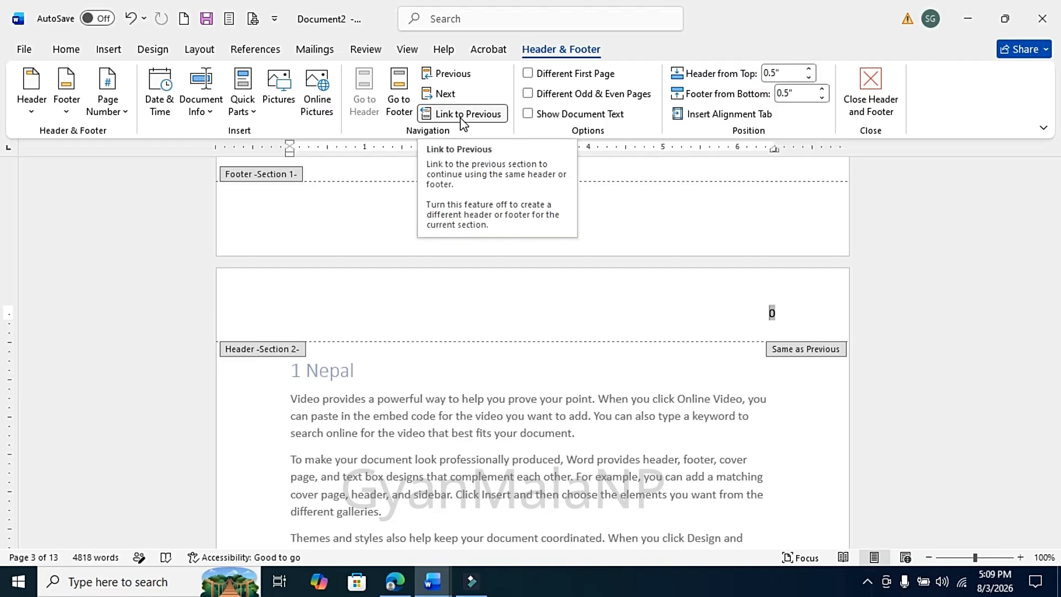
pyautogui.click(463, 114)
pyautogui.moveTo(1057, 230); pyautogui.dragTo(1052, 208)
pyautogui.scroll(3, 770, 287)
# Format the Nepal section's page numbers to start at 1, then close the header and footer.
pyautogui.doubleClick(773, 288)
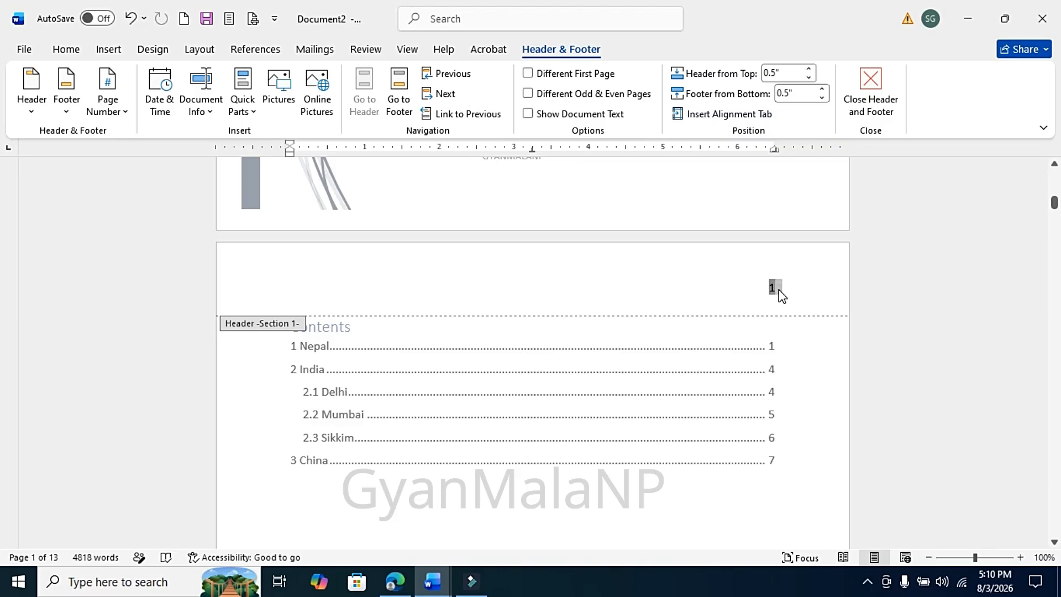
pyautogui.click(787, 289)
pyautogui.moveTo(1055, 202); pyautogui.dragTo(1055, 232)
pyautogui.click(763, 266)
pyautogui.doubleClick(763, 266)
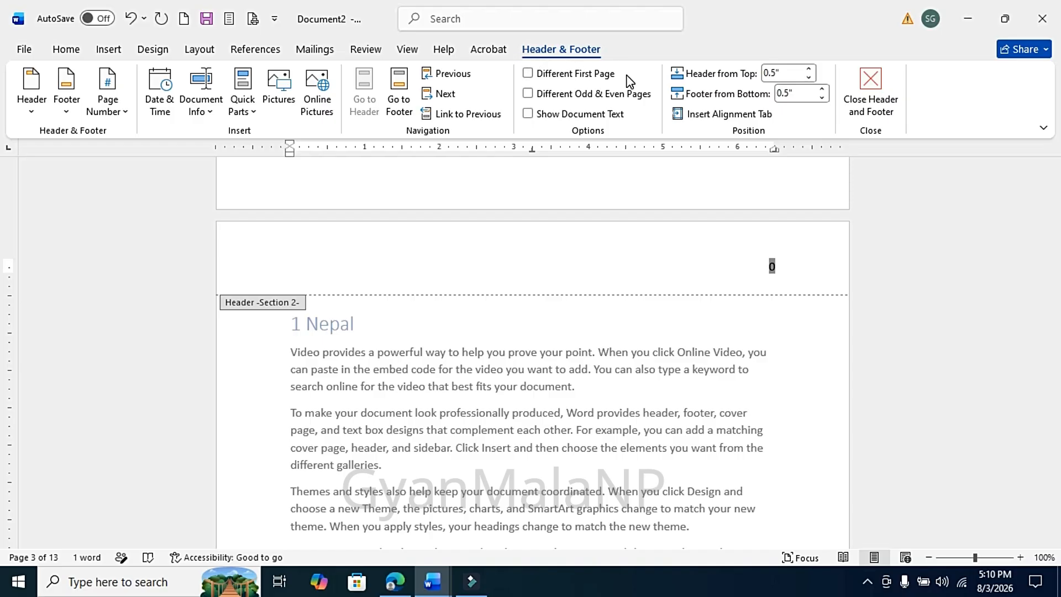
pyautogui.click(125, 118)
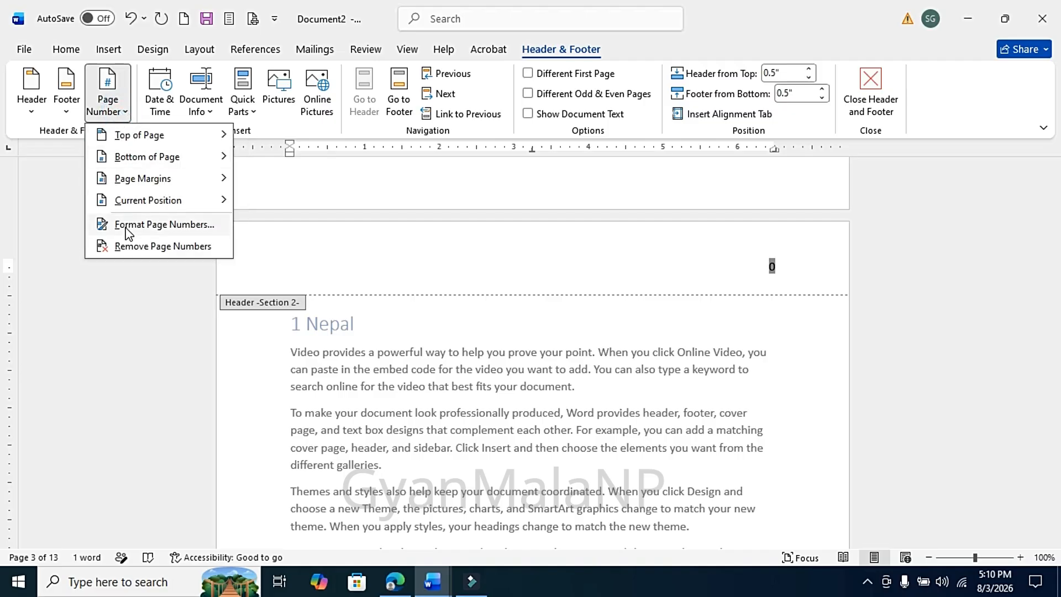
pyautogui.click(128, 229)
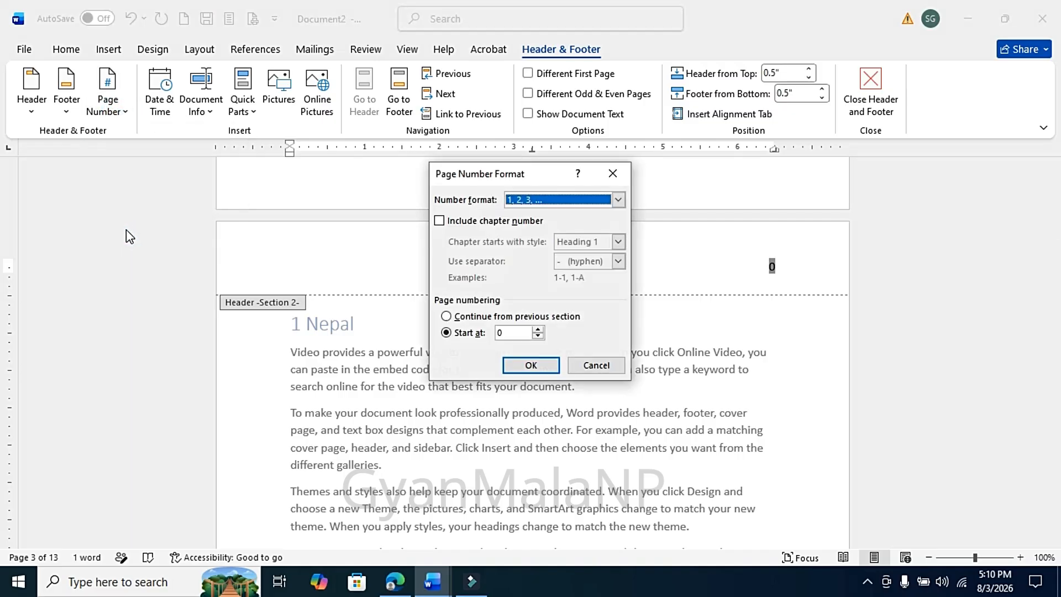
pyautogui.click(445, 333)
pyautogui.click(500, 331)
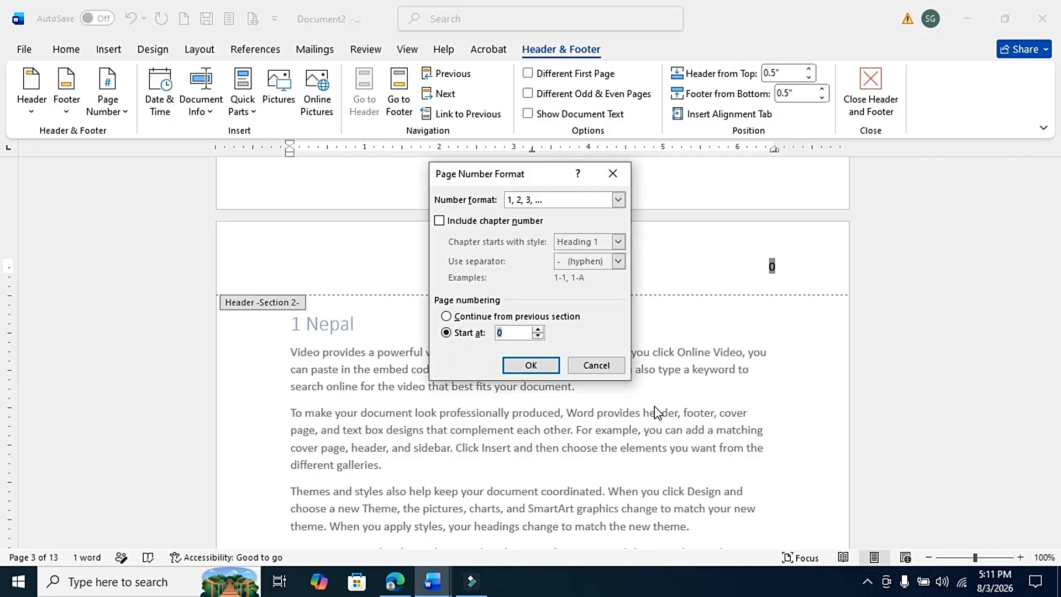
pyautogui.write('1')
pyautogui.click(530, 366)
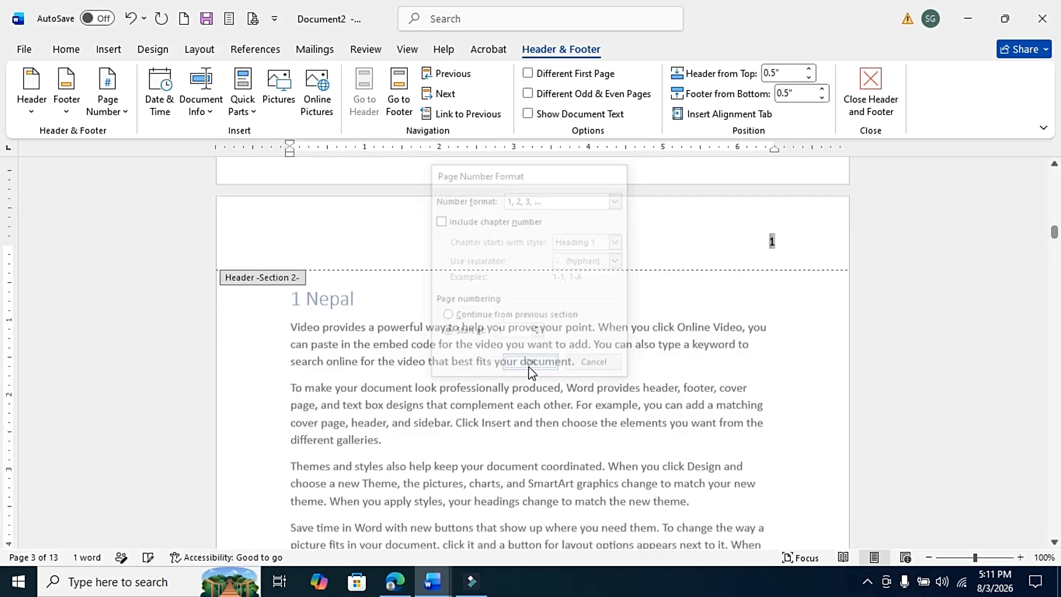
pyautogui.click(868, 87)
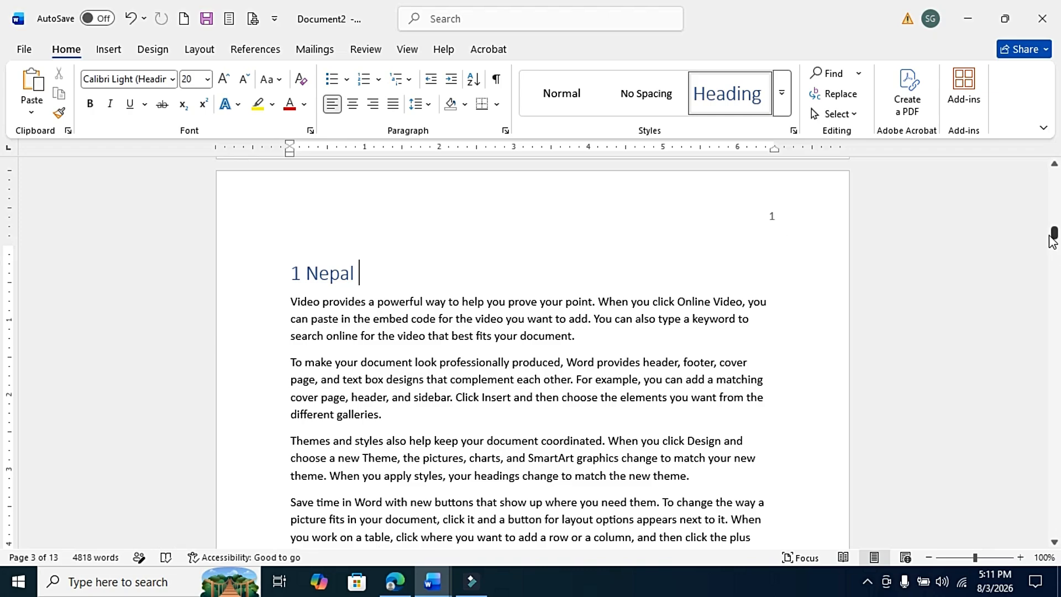
# Update the entire table of contents.
pyautogui.moveTo(1053, 233); pyautogui.dragTo(1056, 513)
pyautogui.click(501, 479)
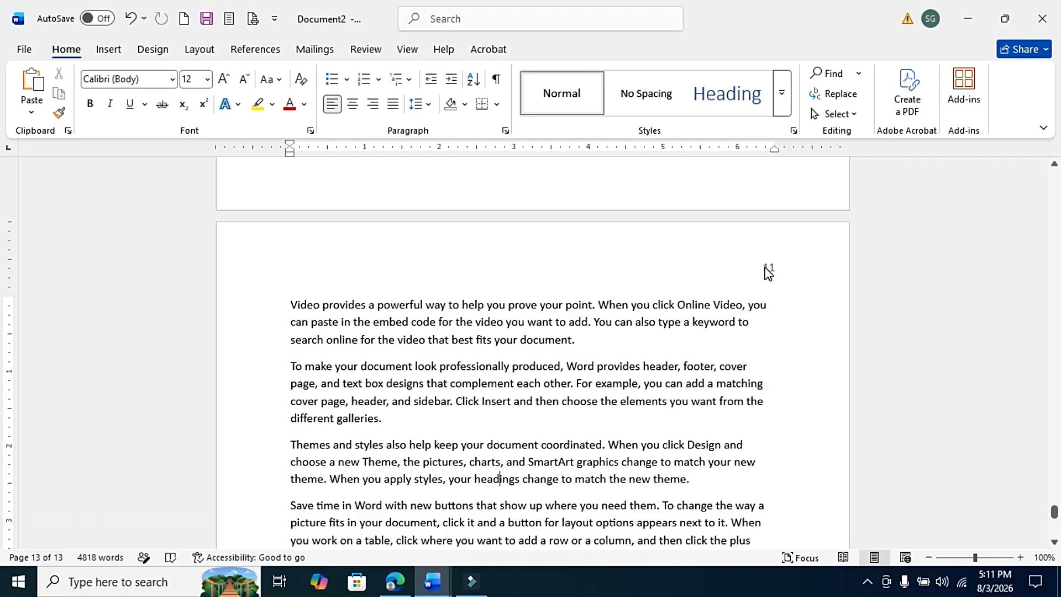
pyautogui.moveTo(1055, 509)
pyautogui.mouseDown()
pyautogui.moveTo(1054, 163)
pyautogui.moveTo(1052, 227)
pyautogui.moveTo(1055, 206)
pyautogui.mouseUp()
pyautogui.click(331, 212)
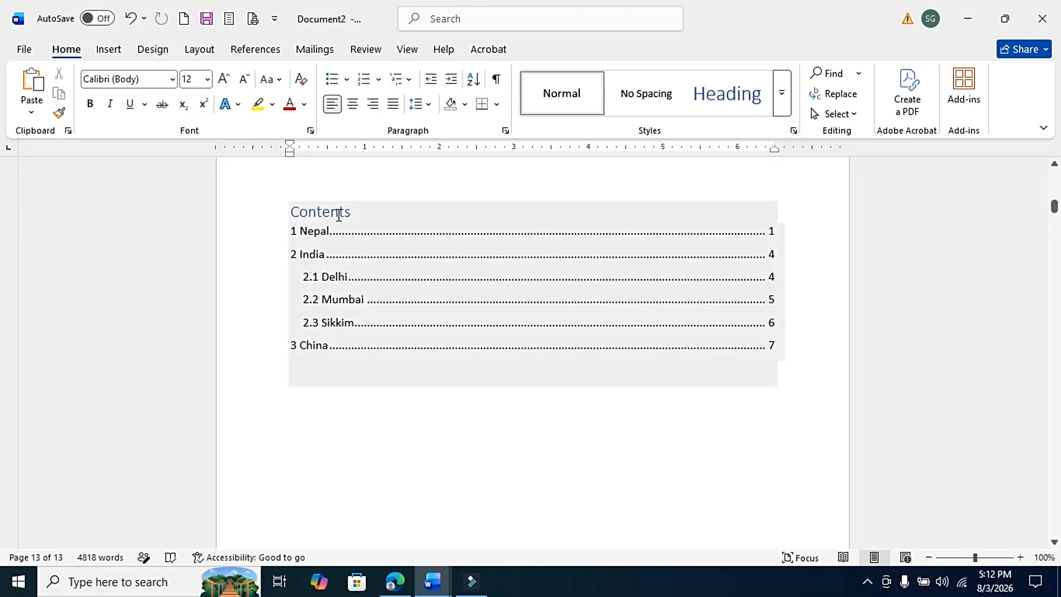
pyautogui.click(339, 215)
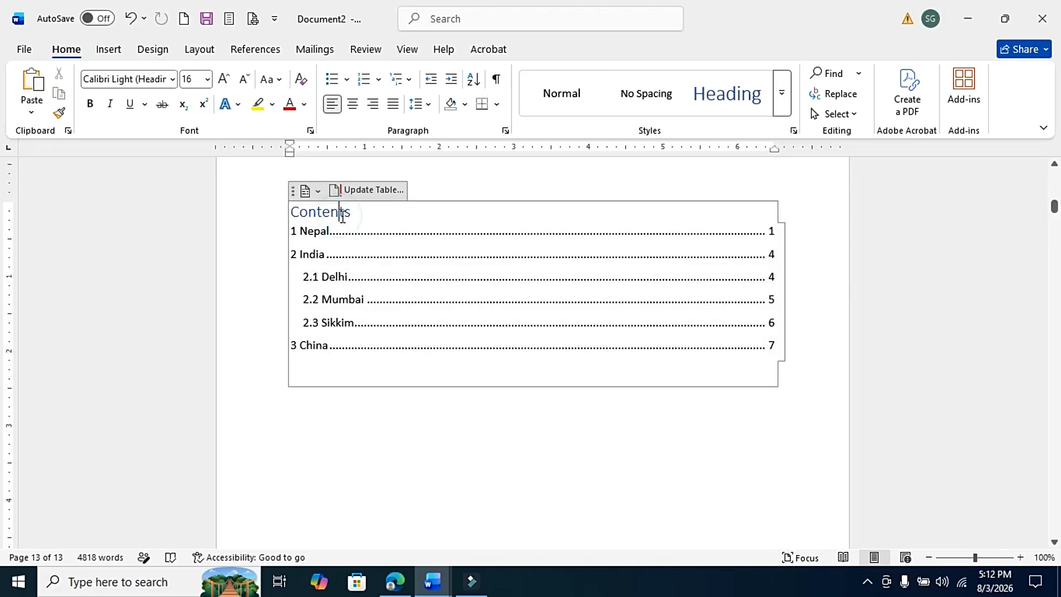
pyautogui.click(364, 190)
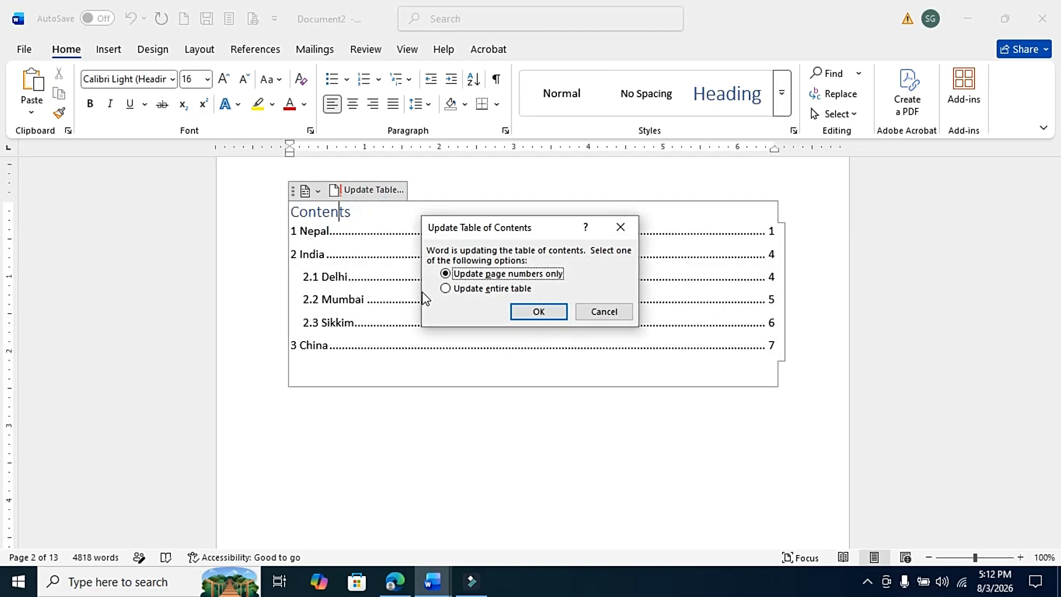
pyautogui.click(445, 289)
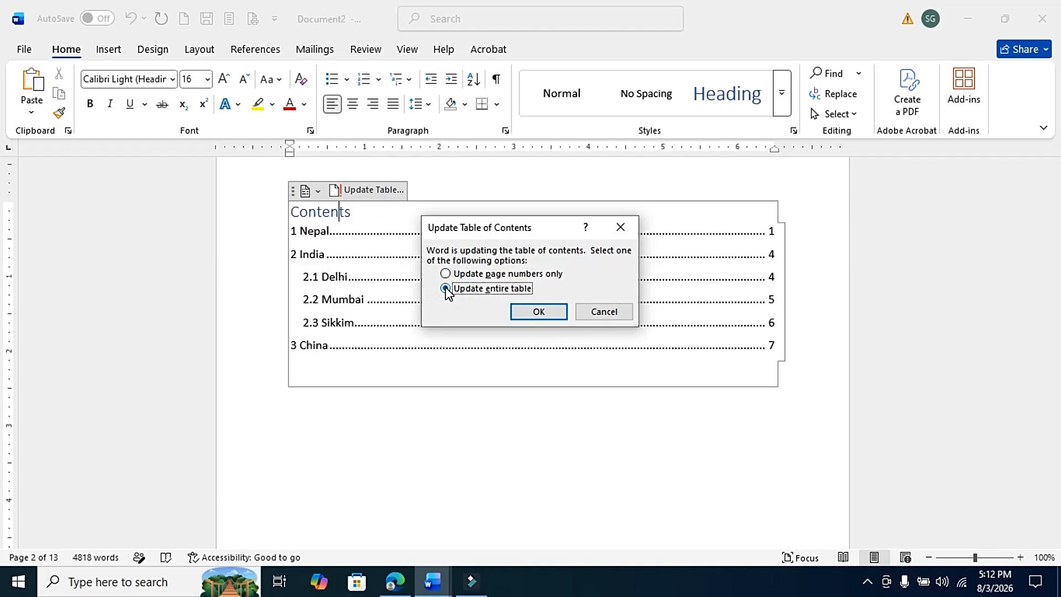
pyautogui.click(538, 312)
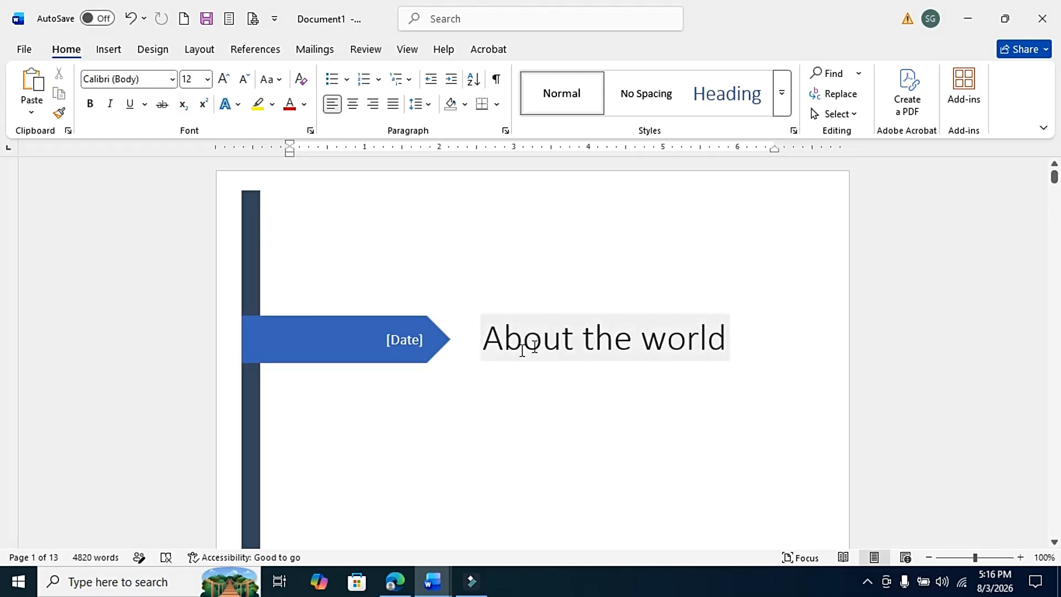
# Open the print view of the document.
pyautogui.click(23, 50)
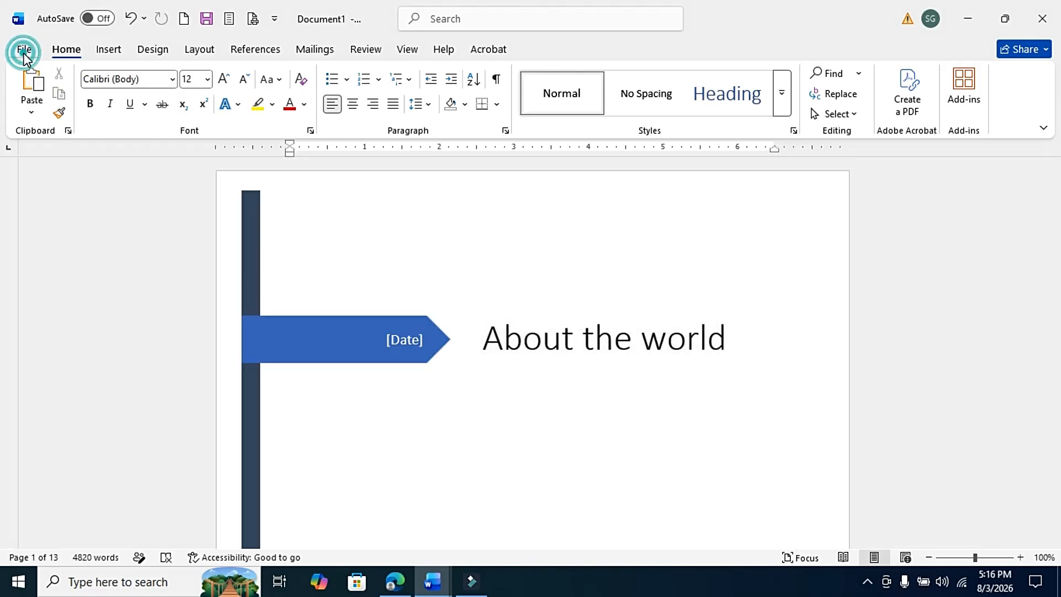
pyautogui.click(50, 361)
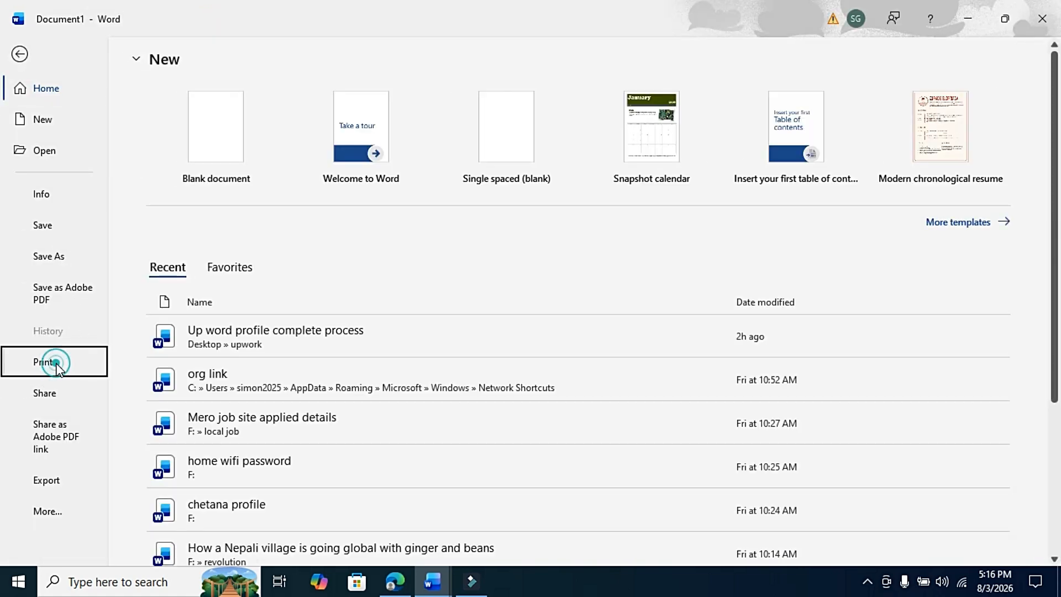